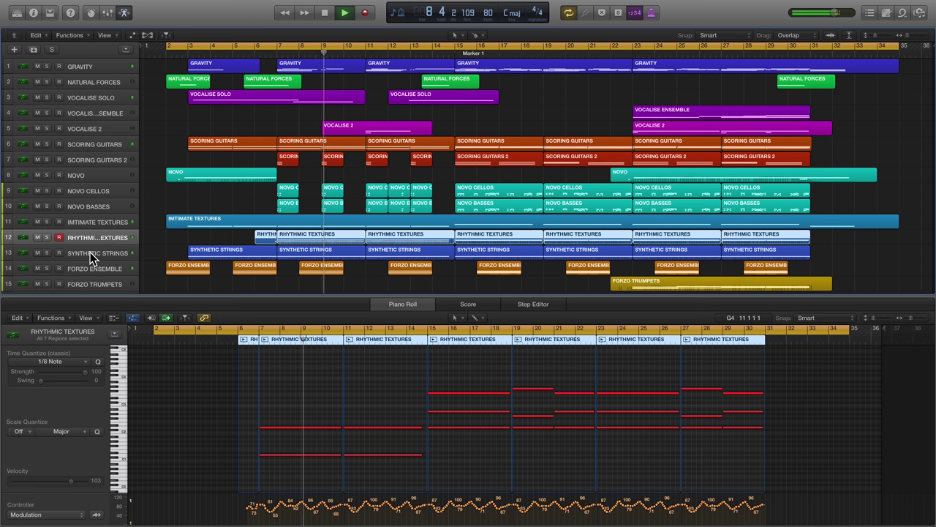
# Examine the MIDI notes of the Synthetic Strings, Novo Cellos, Gravity and Scoring Guitars tracks during playback
pyautogui.click(90, 252)
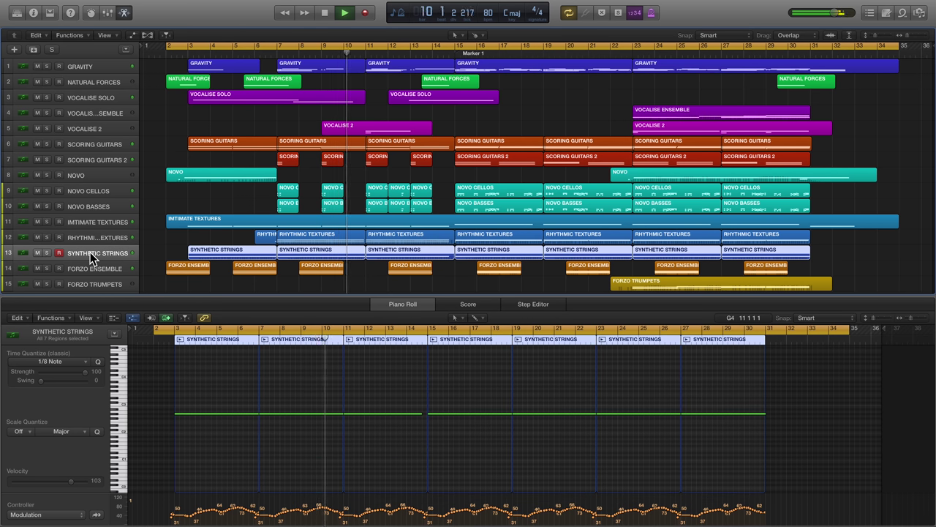
pyautogui.click(92, 192)
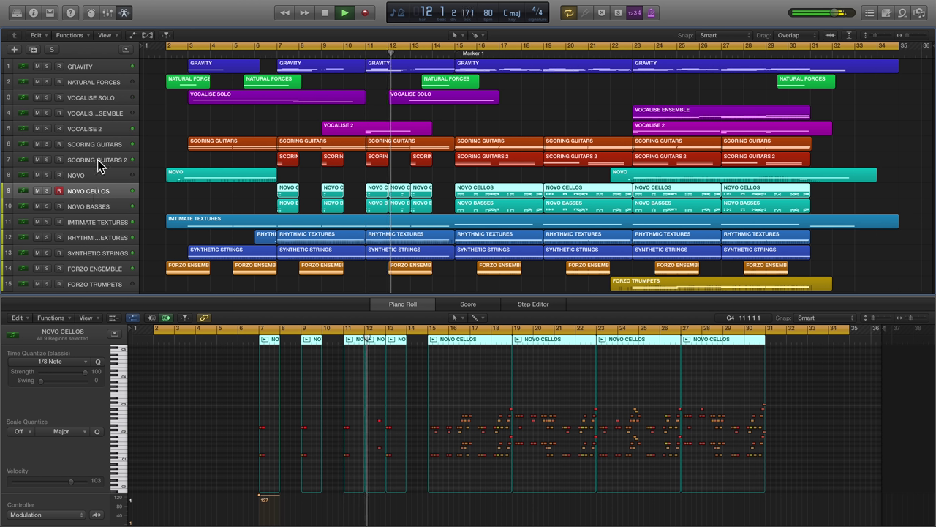
pyautogui.click(97, 67)
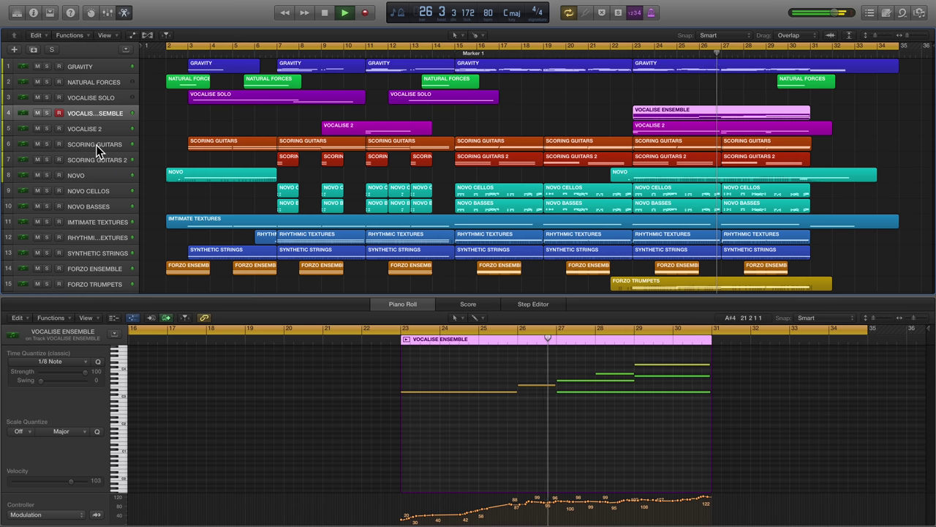
pyautogui.click(96, 145)
pyautogui.scroll(-5, 532, 427)
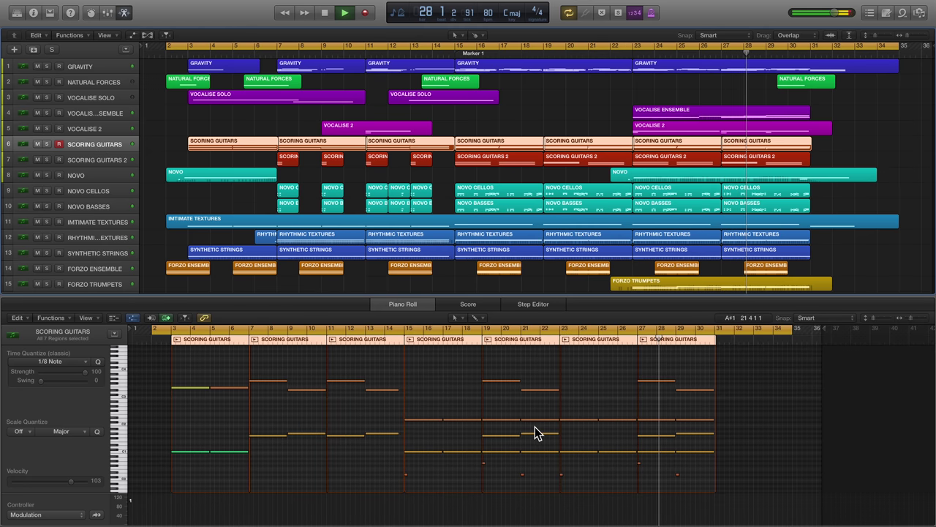
pyautogui.click(98, 193)
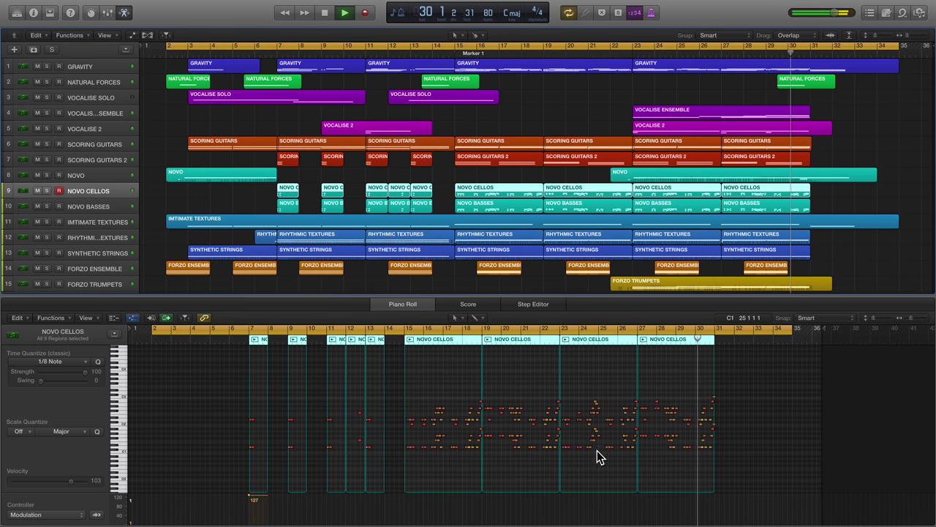
pyautogui.scroll(5, 597, 450)
pyautogui.hscroll(4, 597, 450)
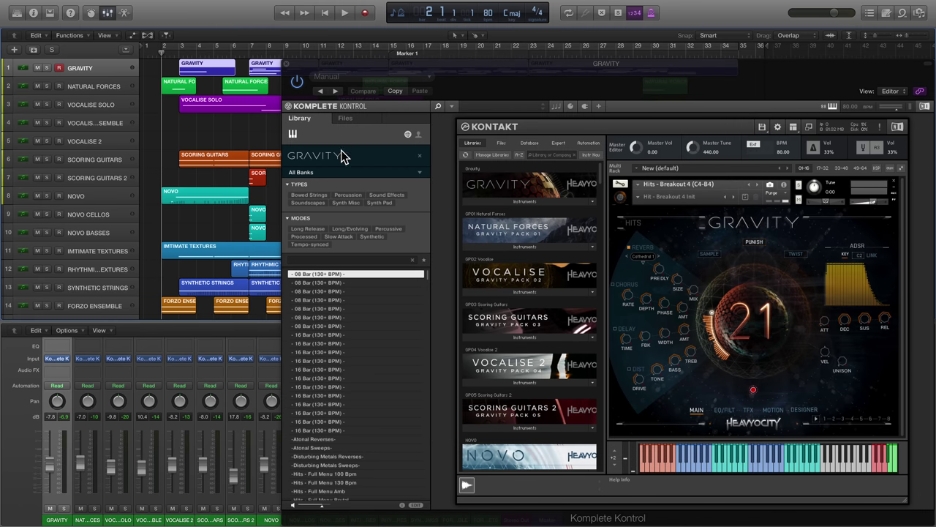
# Browse Gravity's Hits instruments in Kontakt and audition sounds from the Hits - Breakout 4 key ranges
pyautogui.click(537, 201)
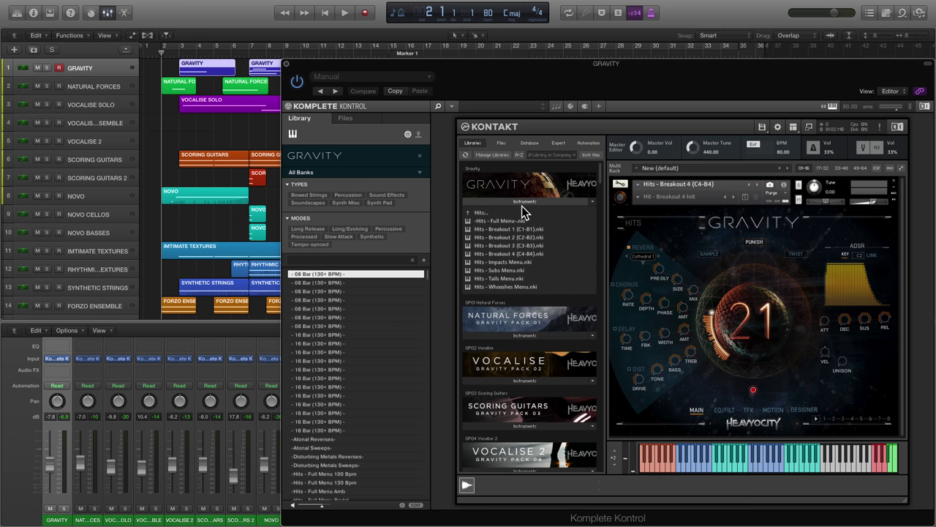
pyautogui.click(516, 211)
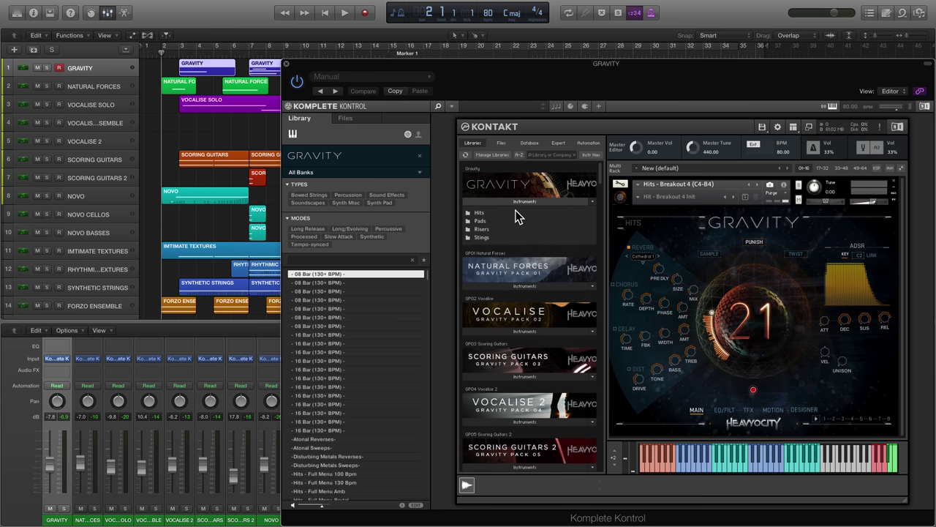
pyautogui.click(482, 212)
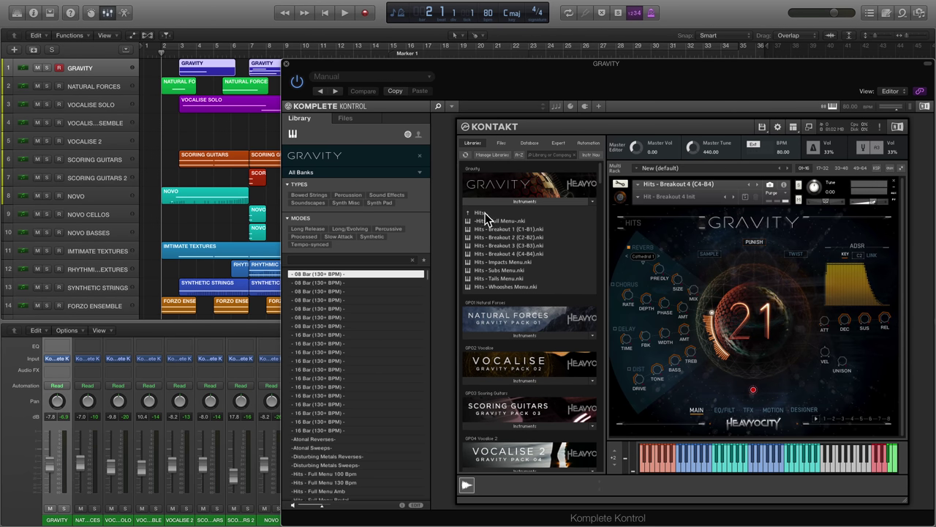
pyautogui.click(723, 464)
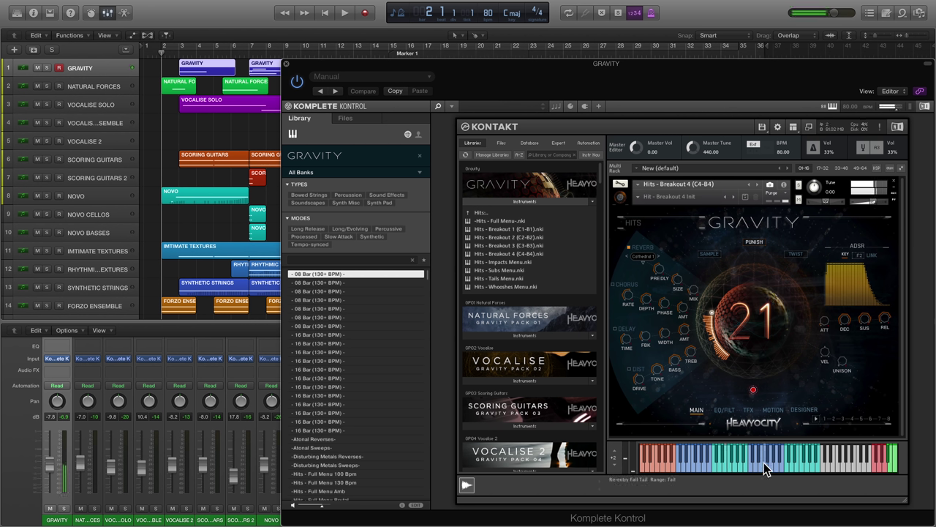
pyautogui.click(800, 461)
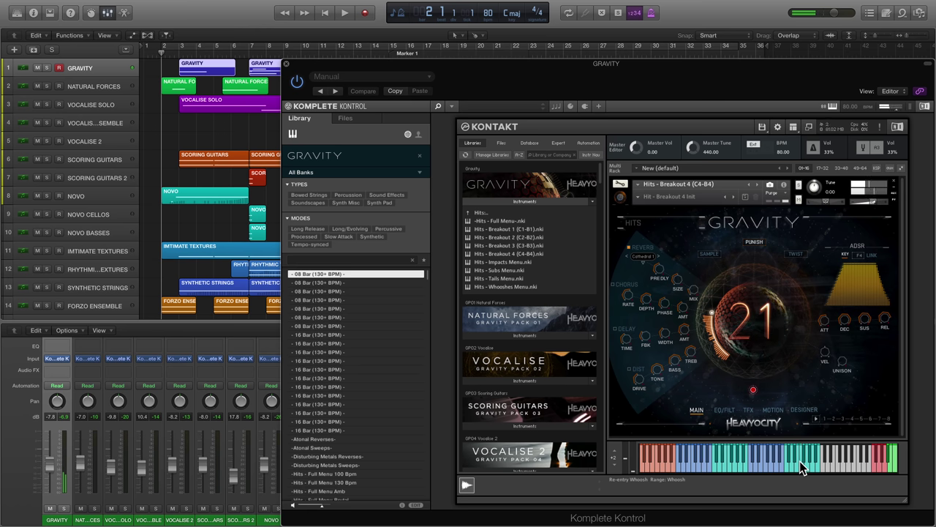
# Audition a designer key on Gravity's Hit Designer page and return to the Main page
pyautogui.click(804, 410)
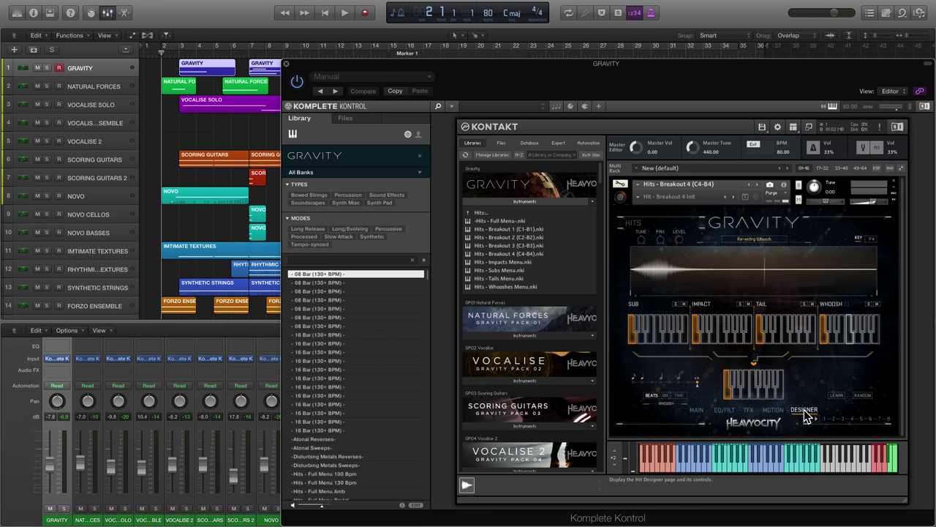
pyautogui.click(640, 462)
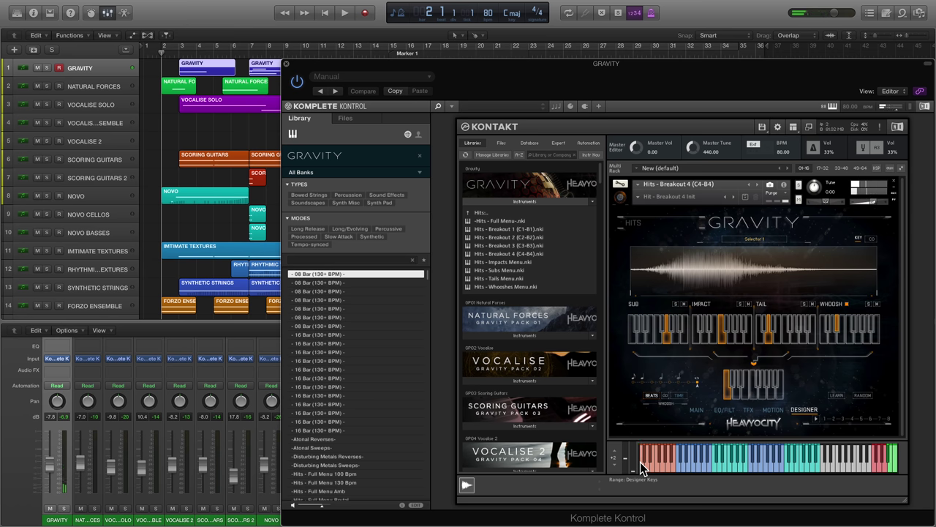
pyautogui.click(695, 410)
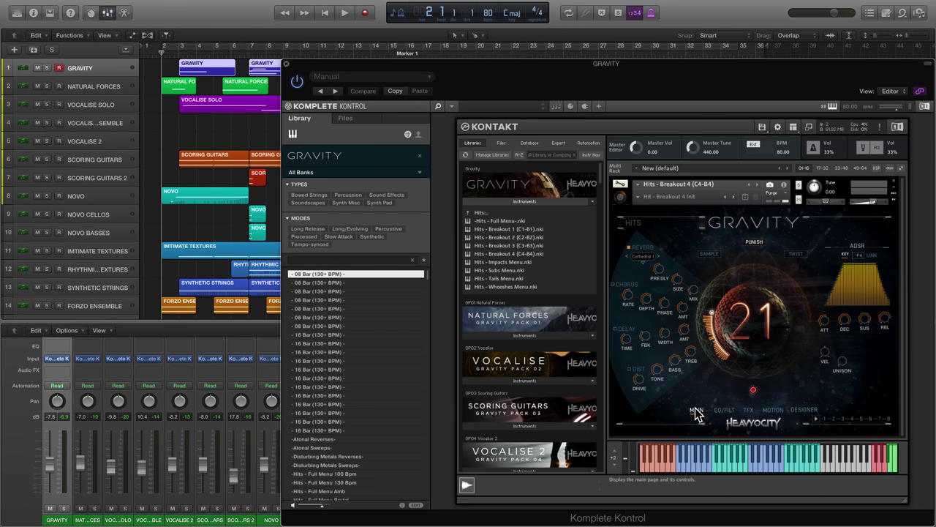
# Try Gravity's large Punish knob and stop playback of the soloed Gravity track
pyautogui.moveTo(755, 319)
pyautogui.mouseDown()
pyautogui.moveTo(754, 364)
pyautogui.moveTo(753, 324)
pyautogui.mouseUp()
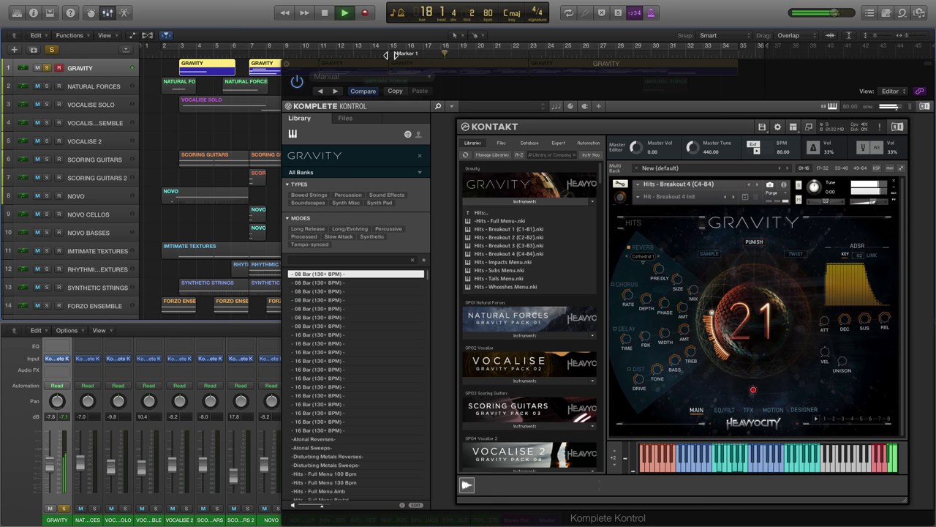
pyautogui.press('space')
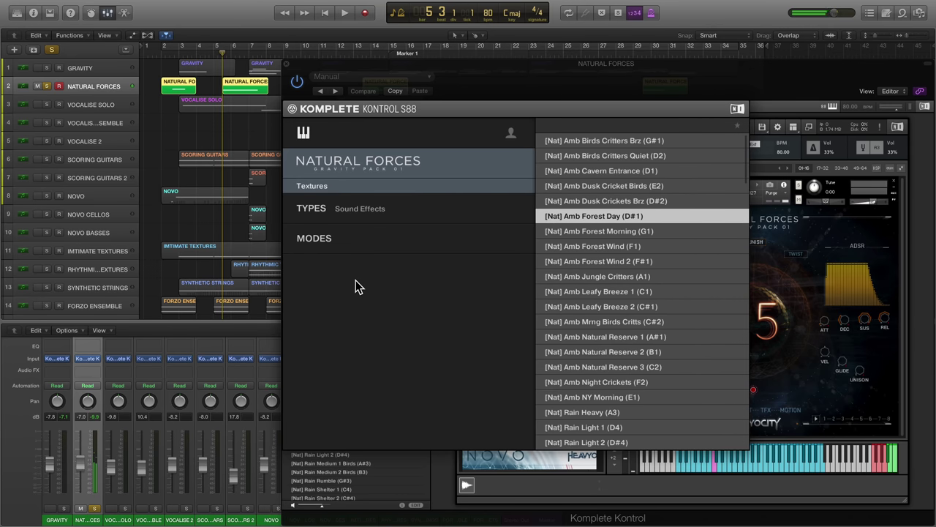
# Switch the Natural Forces preset browser from the Textures bank to the Pads bank
pyautogui.press('Left')
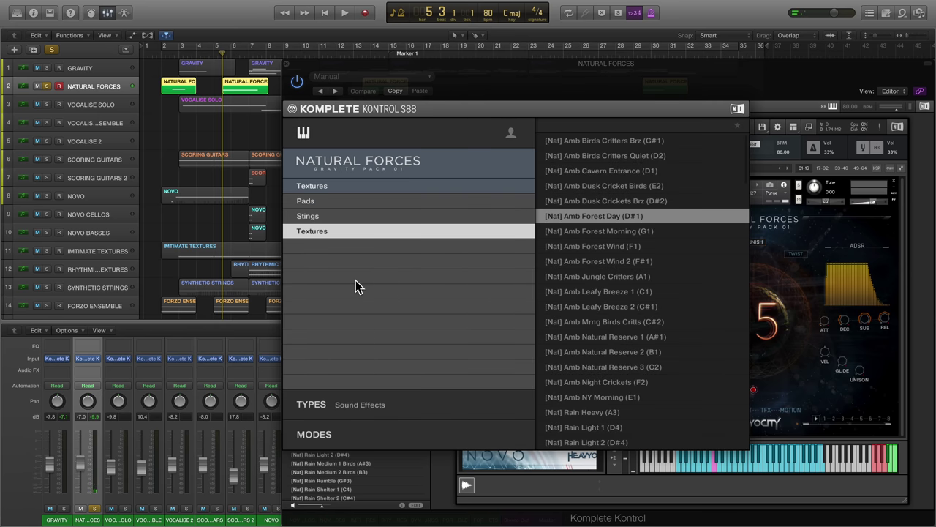
pyautogui.press('Up')
pyautogui.press('Up')
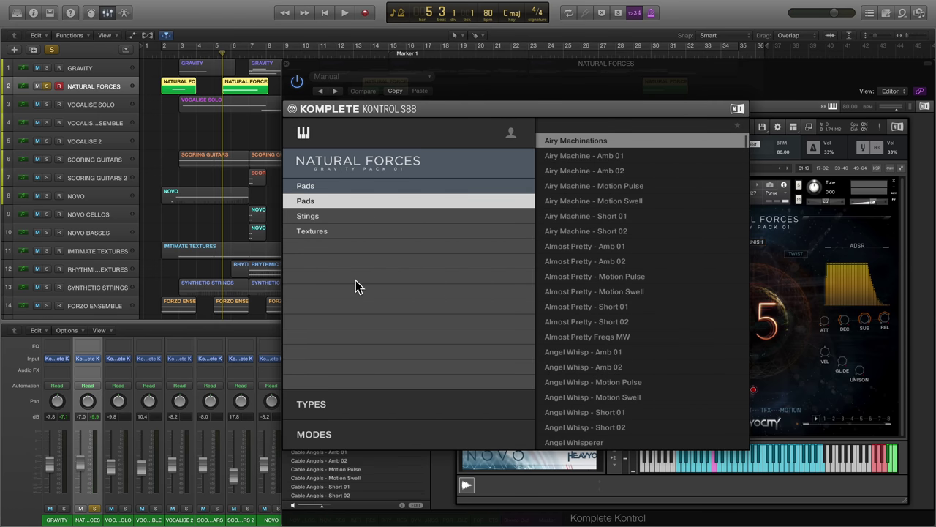
# Preview the Natural Forces pad presets from Airy Machinations down to Angel Whisp - Motion Swell
pyautogui.press('Right')
pyautogui.press('Down')
pyautogui.press('Down')
pyautogui.press('Down')
pyautogui.press('Down')
pyautogui.press('Down')
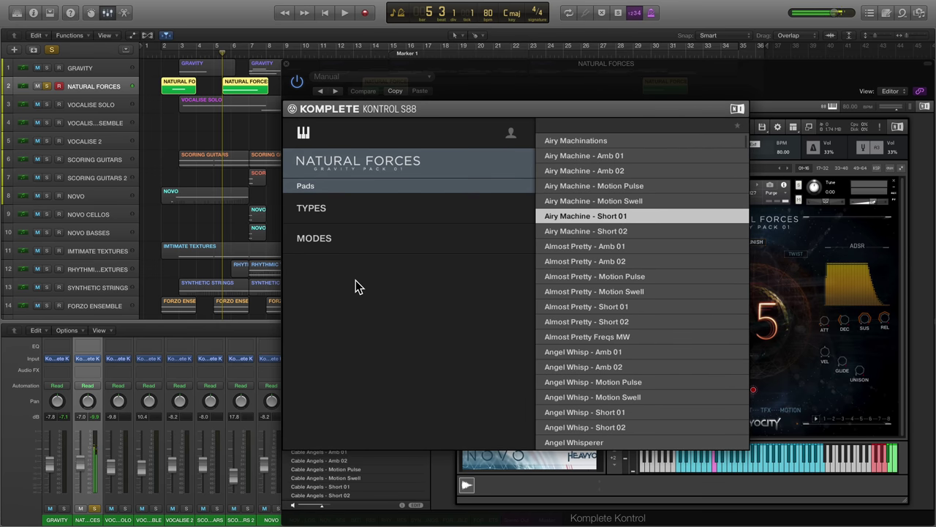
pyautogui.press('Down')
pyautogui.press('Down')
pyautogui.press('Down')
pyautogui.press('Down')
pyautogui.press('Down')
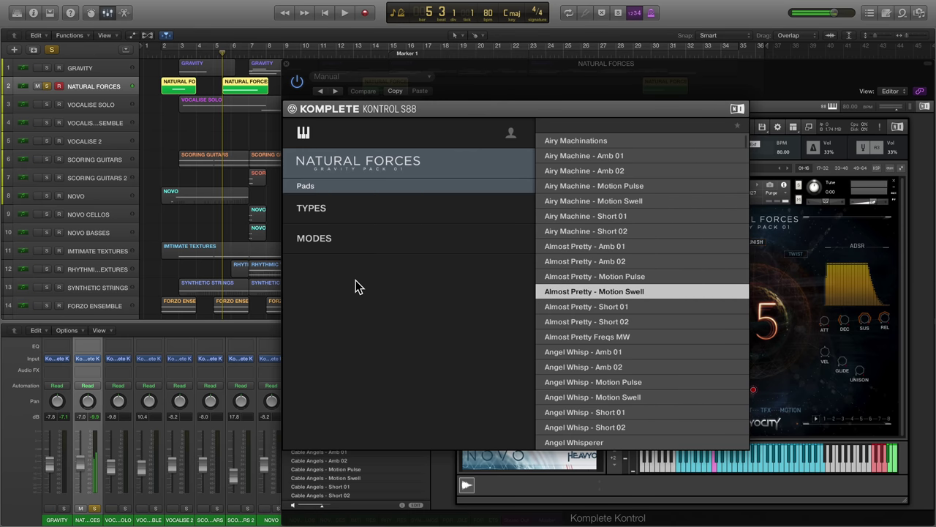
pyautogui.press('Down')
pyautogui.press('Down')
pyautogui.press('Down')
pyautogui.press('Down')
pyautogui.press('Down')
pyautogui.press('Down')
pyautogui.press('Down')
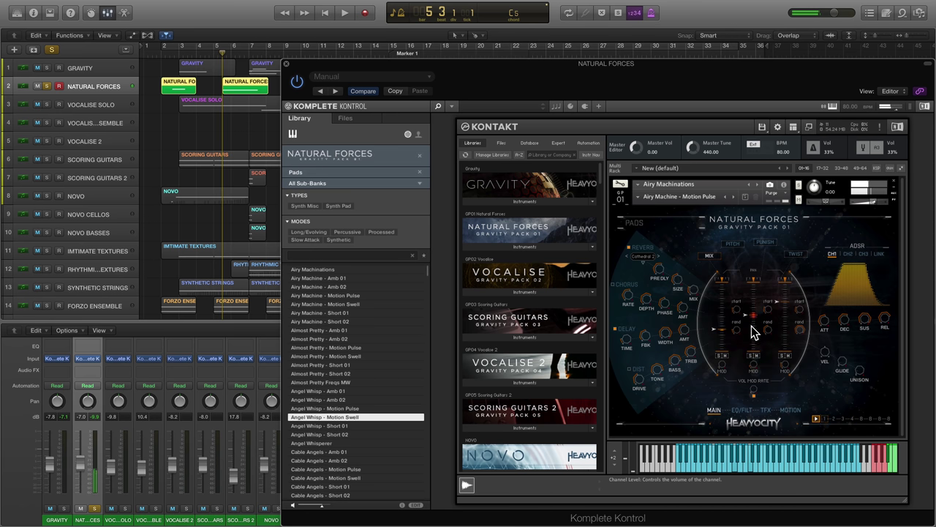
# Toggle the Panner, Filter and LoFi trigger effects of the Airy Machinations pad and open its Motion page
pyautogui.click(766, 411)
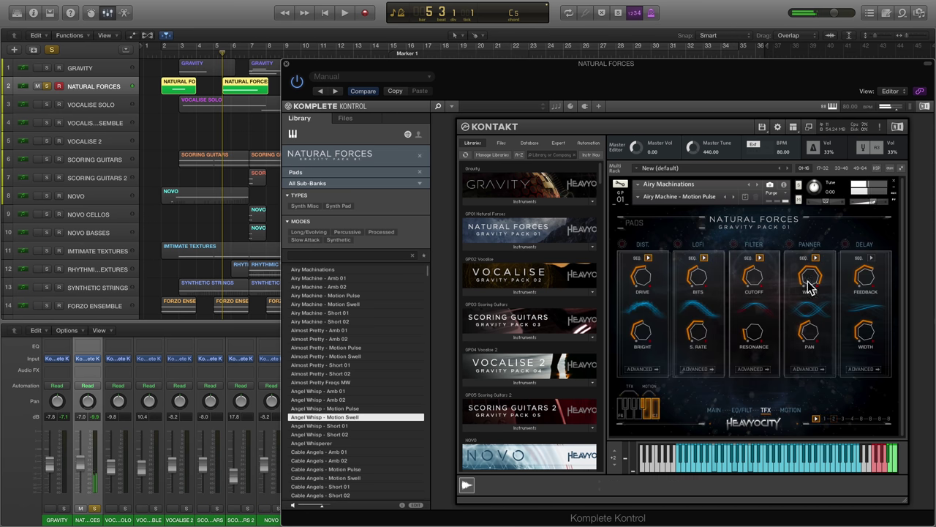
pyautogui.click(790, 244)
pyautogui.click(734, 245)
pyautogui.click(678, 244)
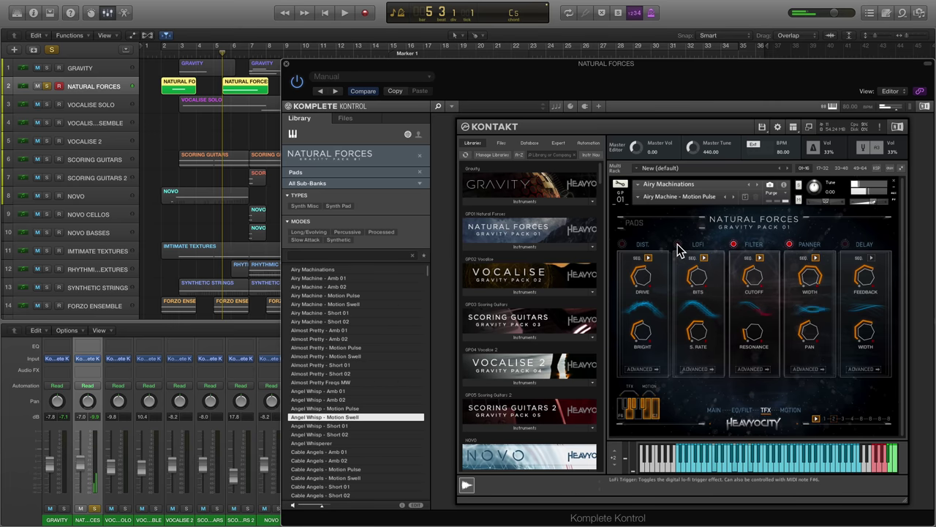
pyautogui.click(790, 409)
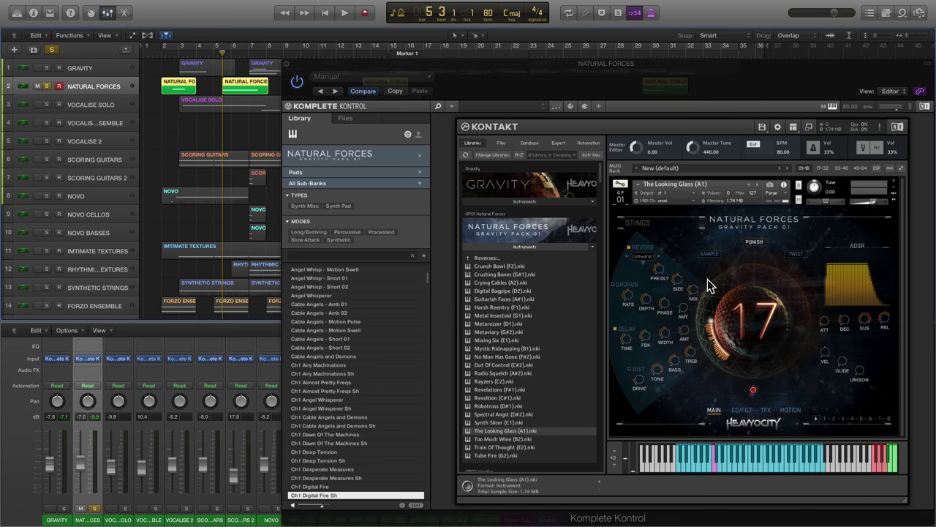
# Play back the soloed Natural Forces track with The Looking Glass (A1) loaded
pyautogui.press('space')
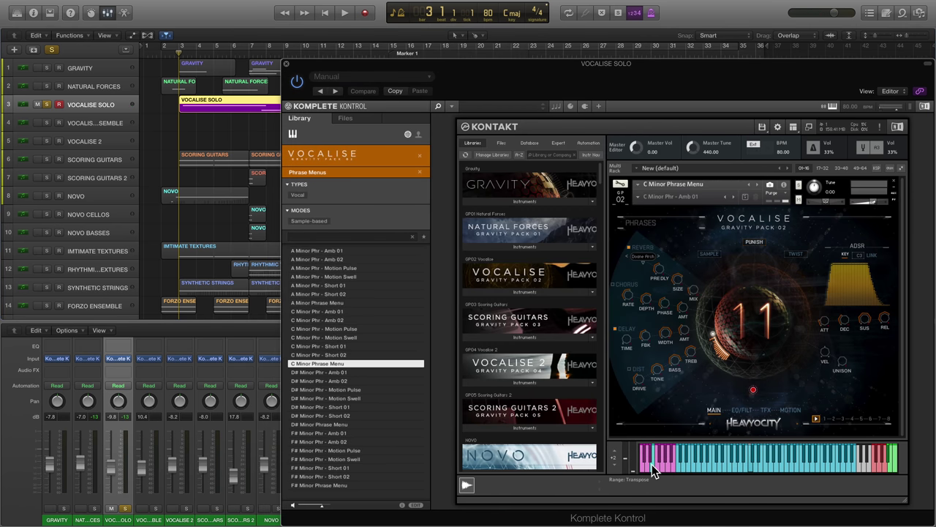
# Audition a transpose key of Vocalise's C Minor Phrase Menu and choose Doane Arch as its reverb
pyautogui.click(648, 467)
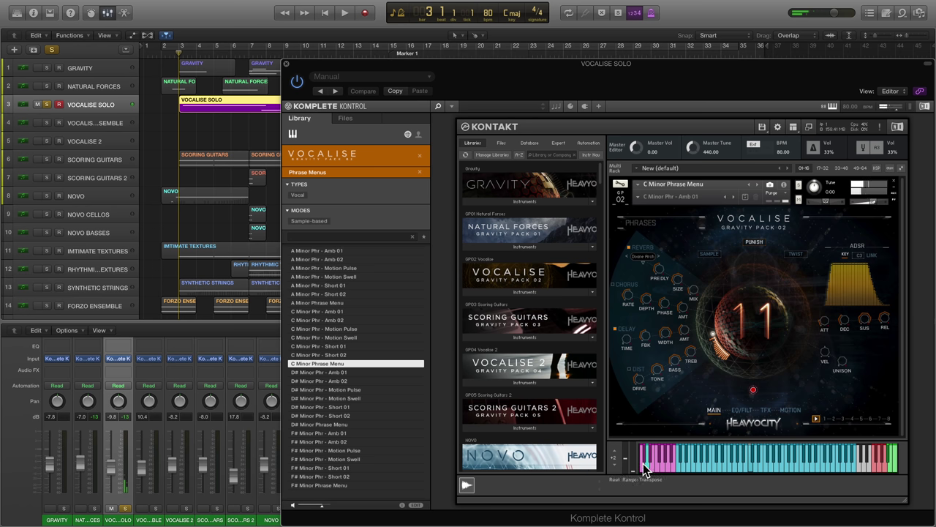
pyautogui.click(644, 257)
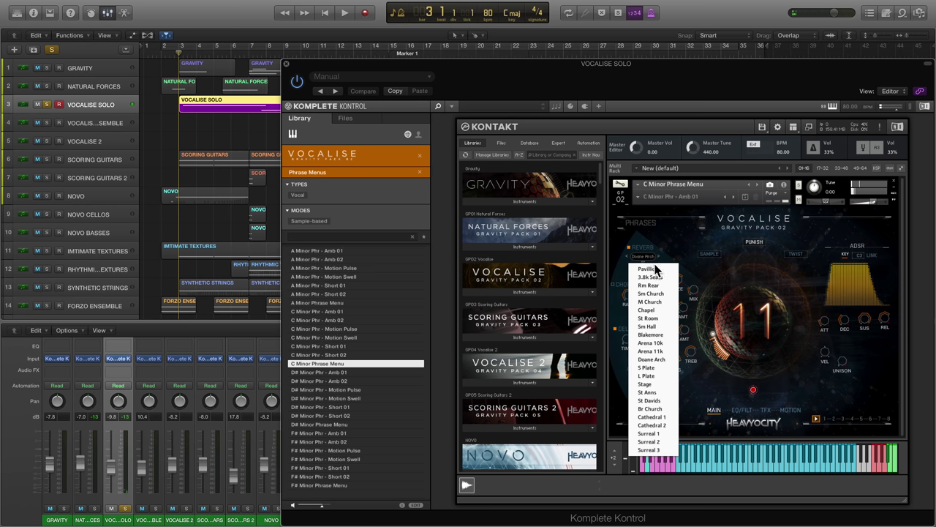
pyautogui.click(660, 358)
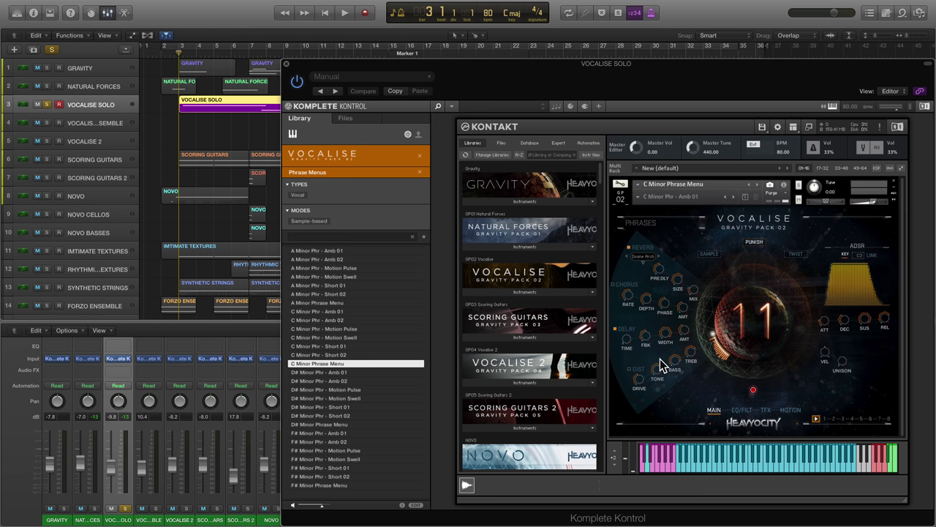
# Look through the EQ/Filt and Motion pages of the C Minor Phrase Menu and return to its Main page
pyautogui.click(746, 409)
pyautogui.click(788, 411)
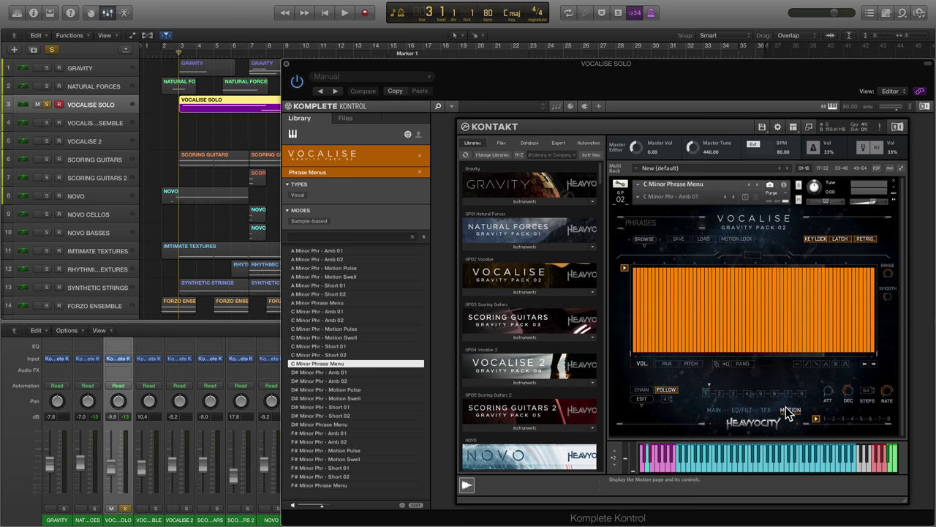
pyautogui.click(713, 410)
# Play back the soloed Vocalise Solo track and stop it
pyautogui.press('space')
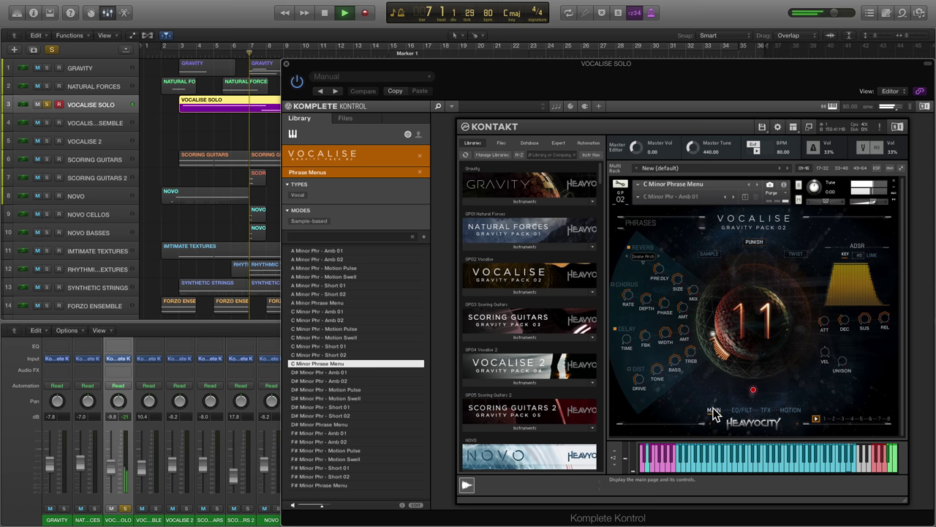
pyautogui.press('space')
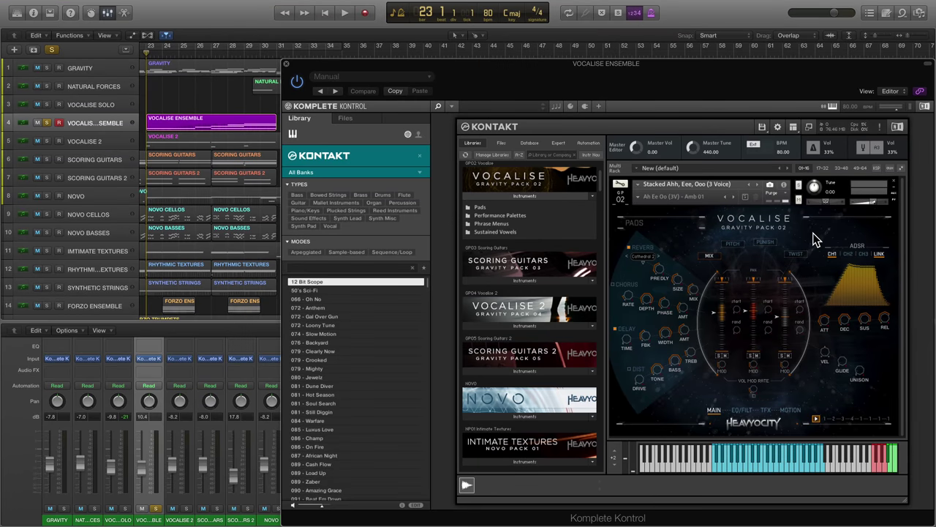
# Browse Vocalise's Sustained Vowels instruments and select Stacked Ahh, Eee, Ooo (3 Voice).nki
pyautogui.click(510, 232)
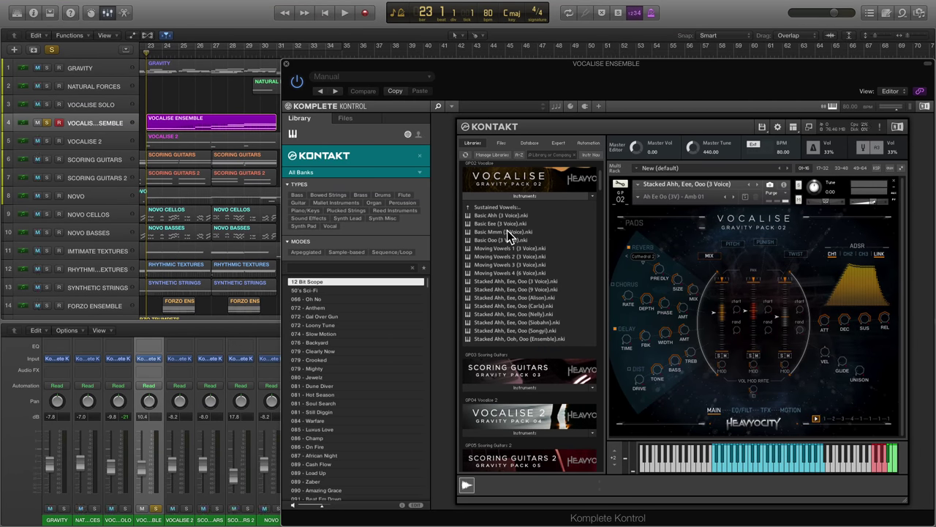
pyautogui.click(519, 281)
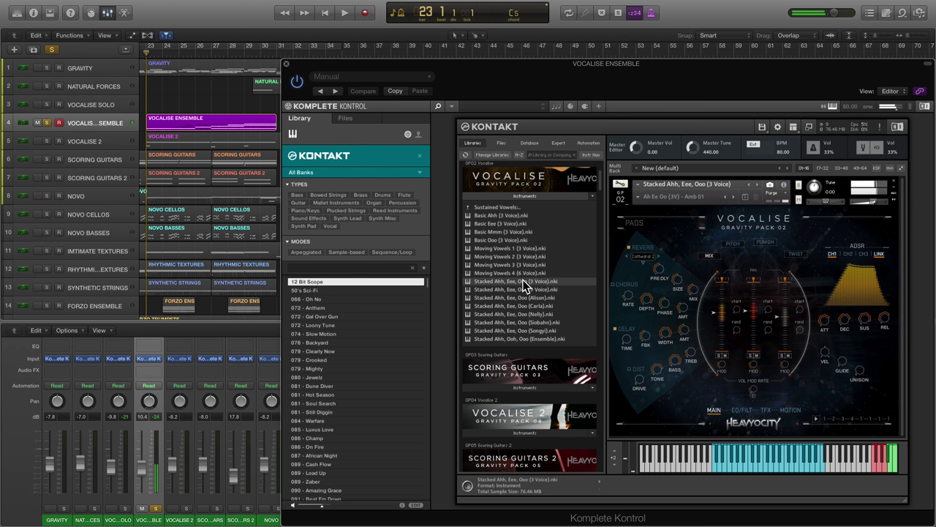
# Open the TFX page of the Stacked Ahh, Eee, Ooo patch and trigger its Panner effect from the keyboard
pyautogui.click(768, 410)
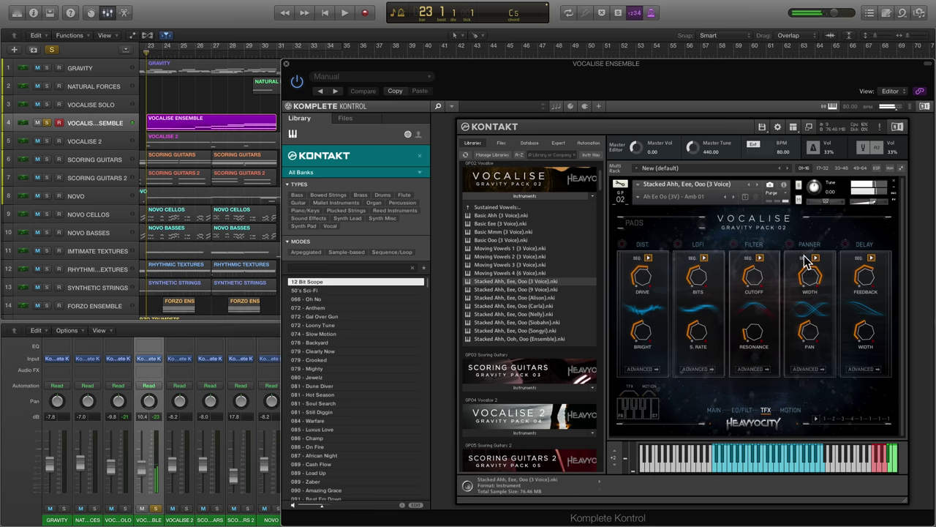
pyautogui.click(885, 466)
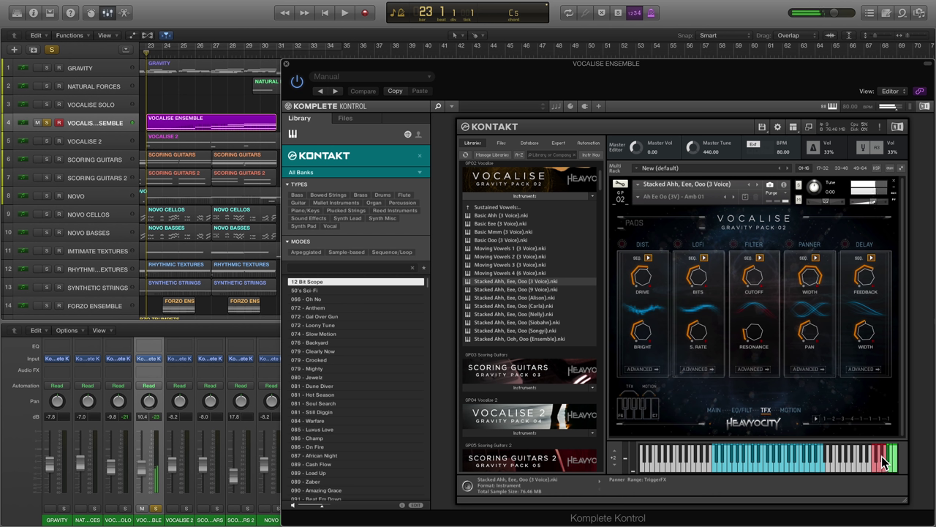
# Trigger the LoFi and Distortion effects of the Stacked Ahh, Eee, Ooo patch from the instrument's on-screen keyboard
pyautogui.click(879, 462)
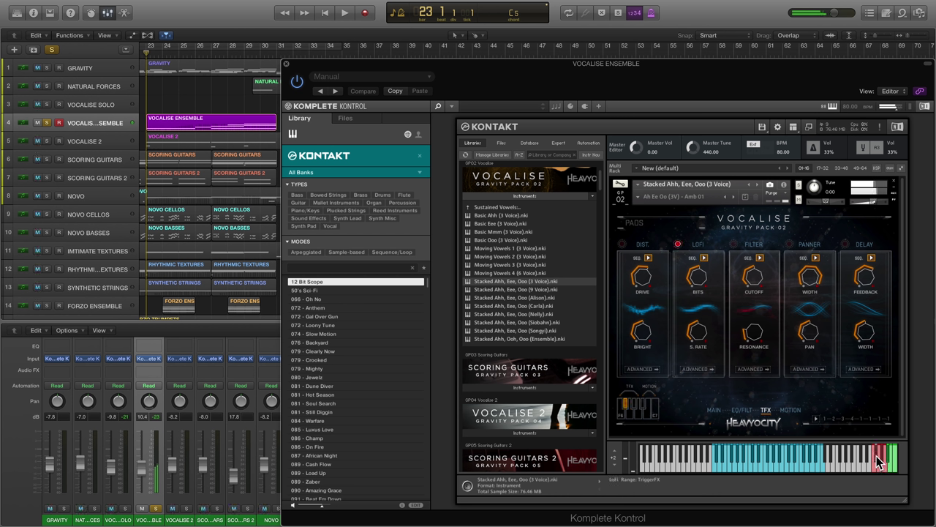
pyautogui.click(875, 470)
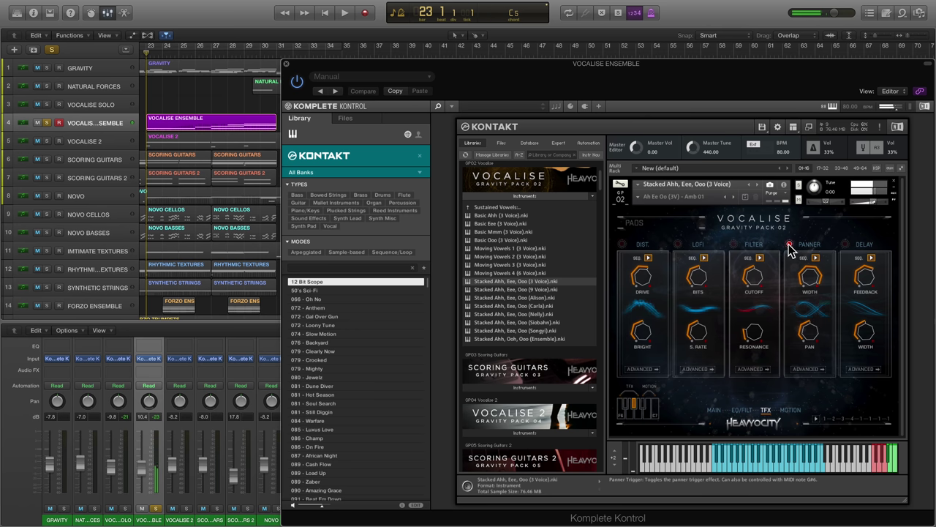
# Open the patch's Motion page and start the motion sequences of all three channels
pyautogui.click(791, 409)
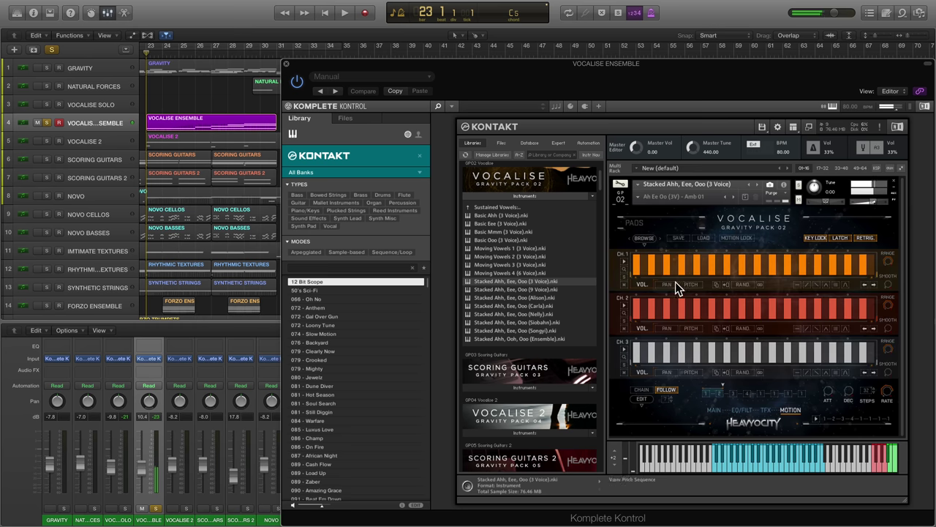
pyautogui.click(624, 261)
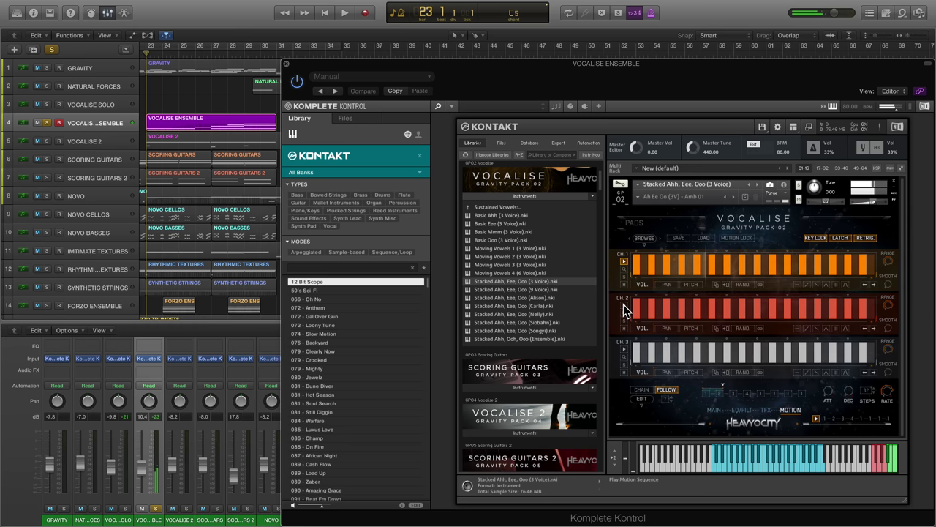
pyautogui.click(623, 347)
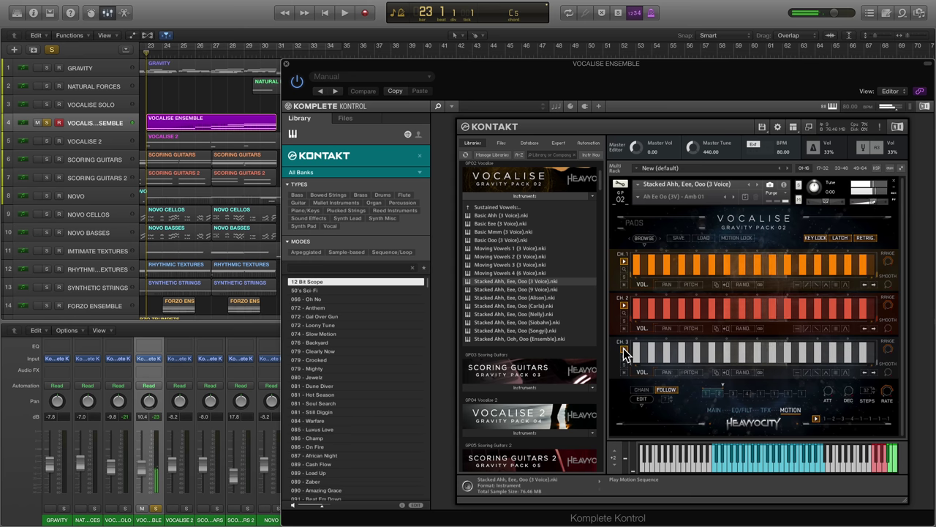
# Try falling-ramp and triangle patterns on Motion channel 3's volume sequence, ending with the Comb x1 pattern
pyautogui.click(815, 372)
pyautogui.click(826, 401)
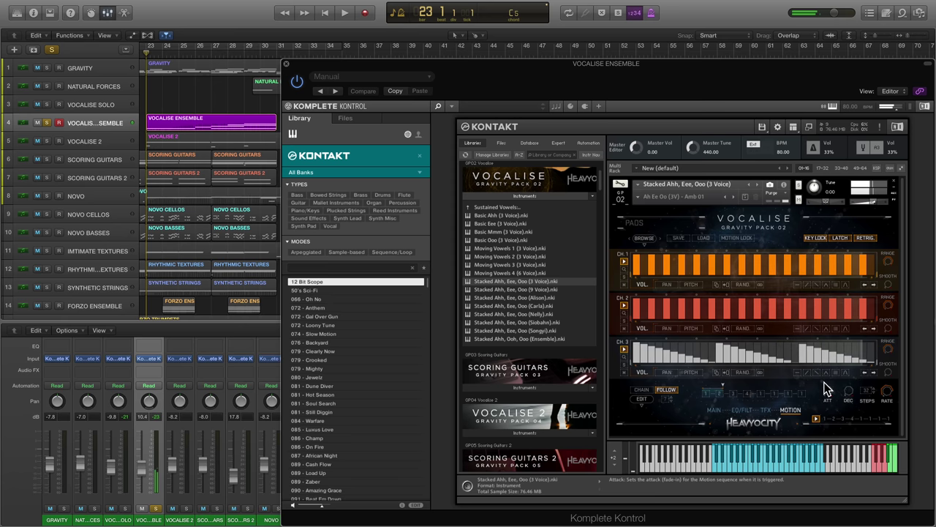
pyautogui.click(825, 372)
pyautogui.click(835, 395)
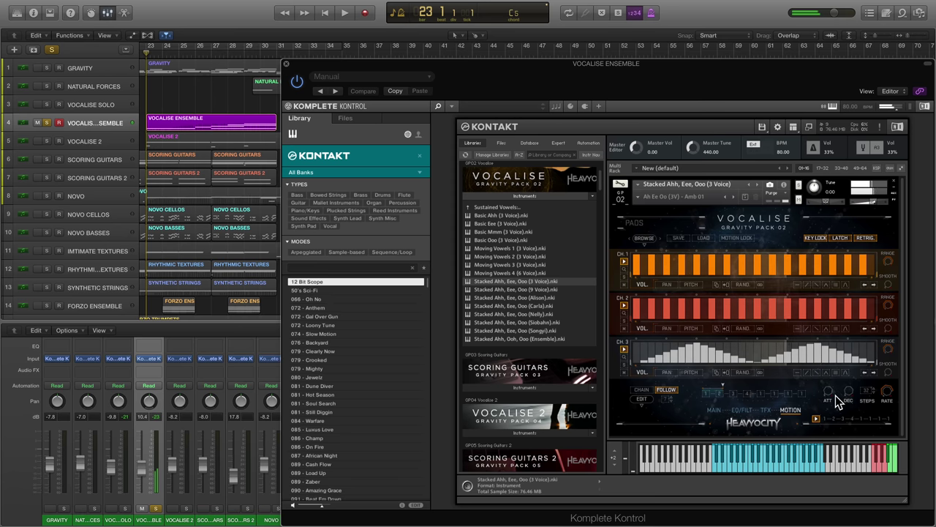
pyautogui.click(835, 371)
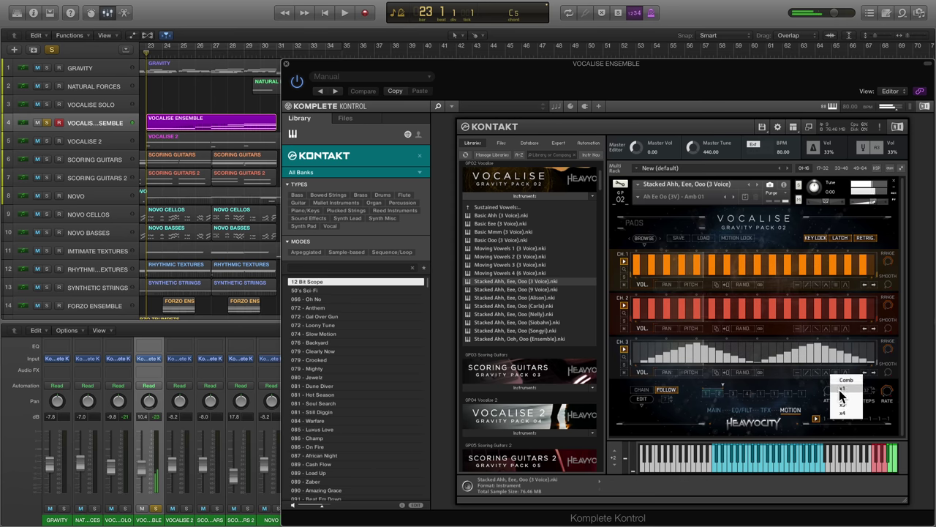
pyautogui.click(839, 390)
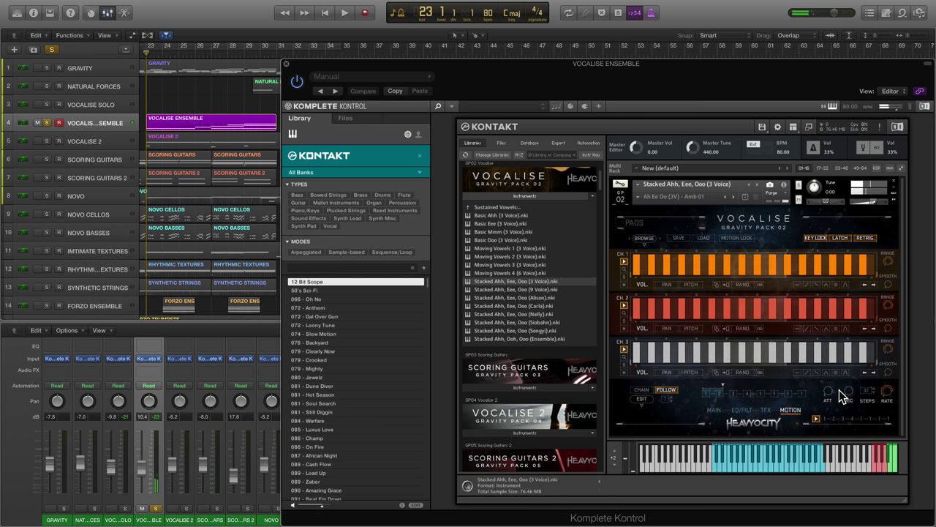
# Play back the soloed Vocalise Ensemble track
pyautogui.press('space')
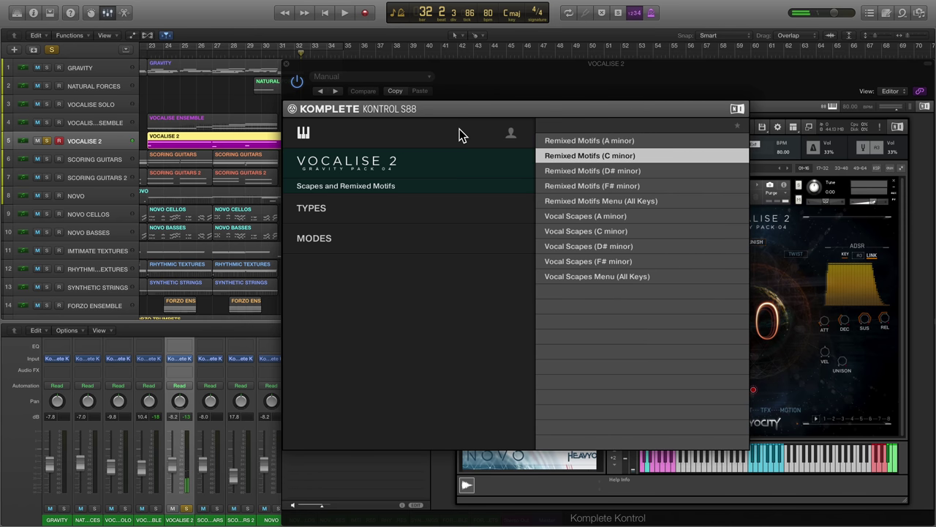
# Preview Vocalise 2's Remixed Motifs presets in D# minor and F# minor and close the preset browser
pyautogui.press('Down')
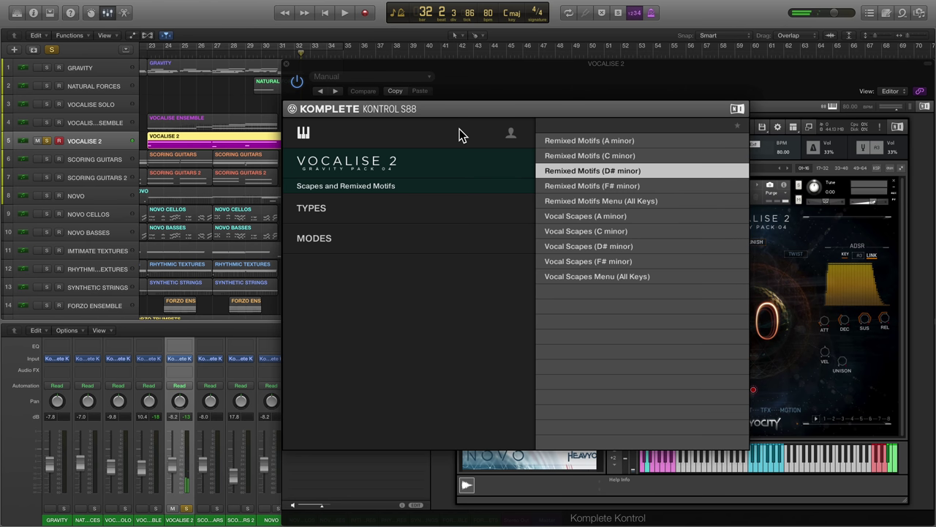
pyautogui.press('Down')
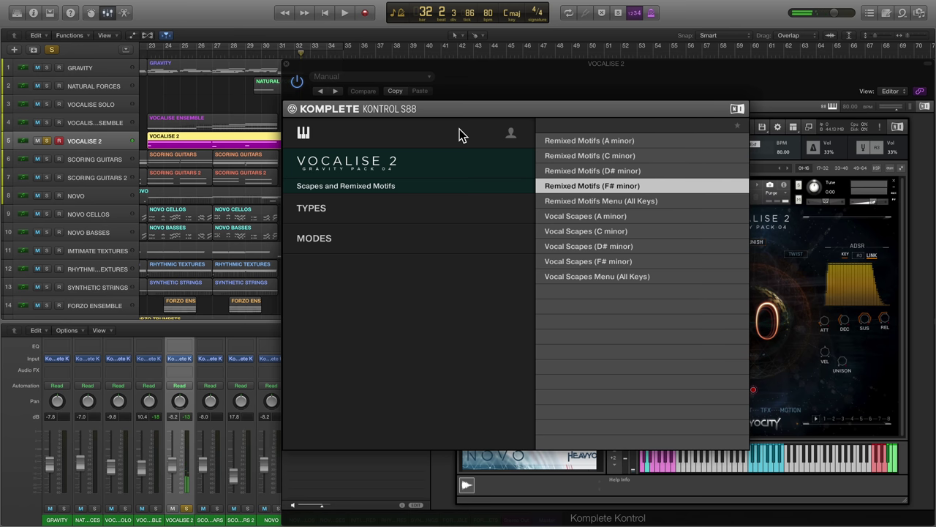
pyautogui.press('Return')
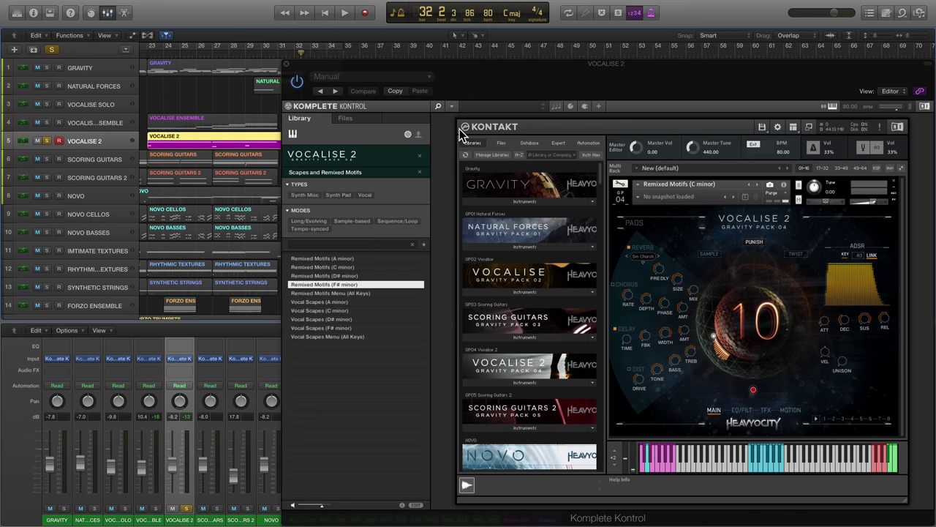
# Play back the soloed Vocalise 2 track and stop it
pyautogui.press('space')
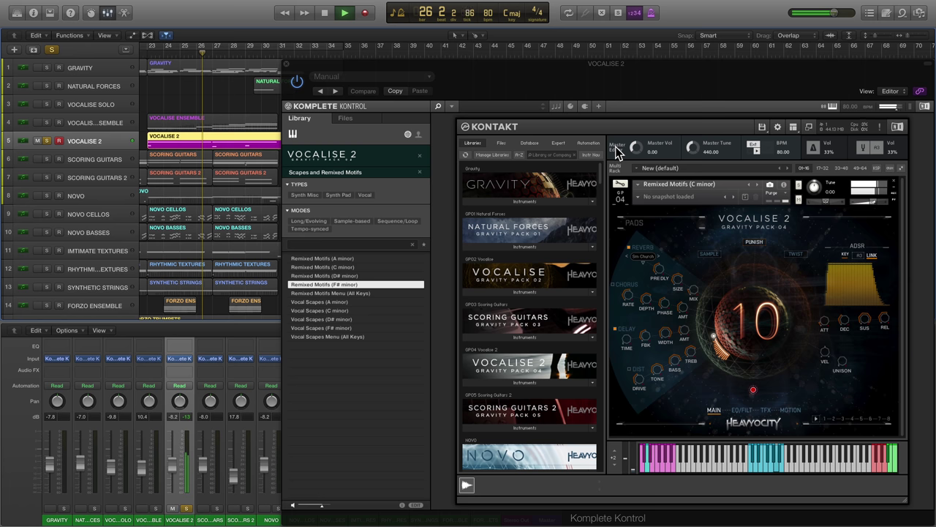
pyautogui.press('space')
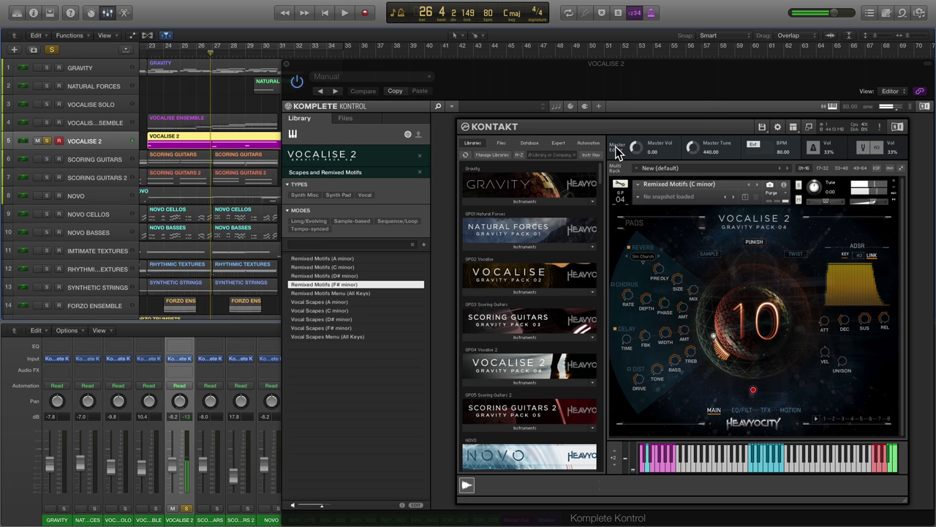
# Select the Scoring Guitars track and narrow its presets to the Melodic Pulses and Phrases bank, previewing A Min Harmonic Pulse 02 (C#3)
pyautogui.press('Down')
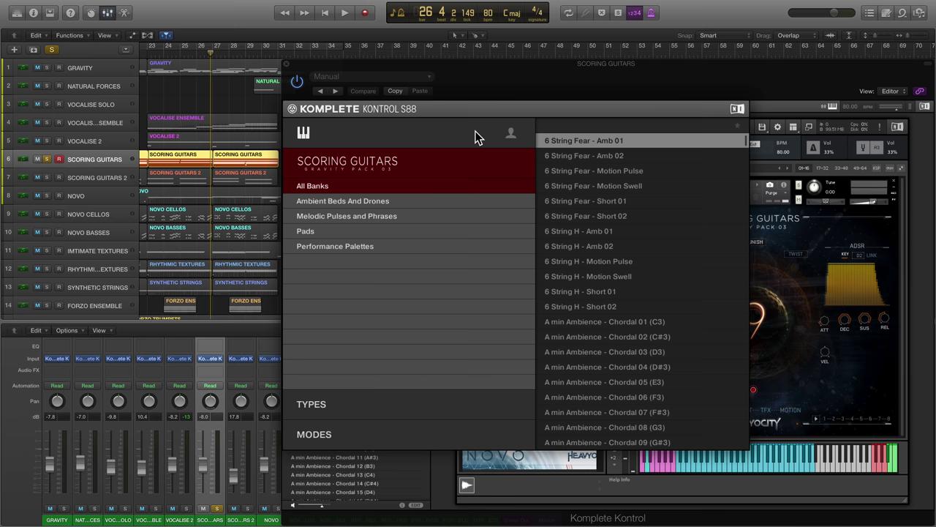
pyautogui.press('Down')
pyautogui.press('Down')
pyautogui.press('Right')
pyautogui.press('Down')
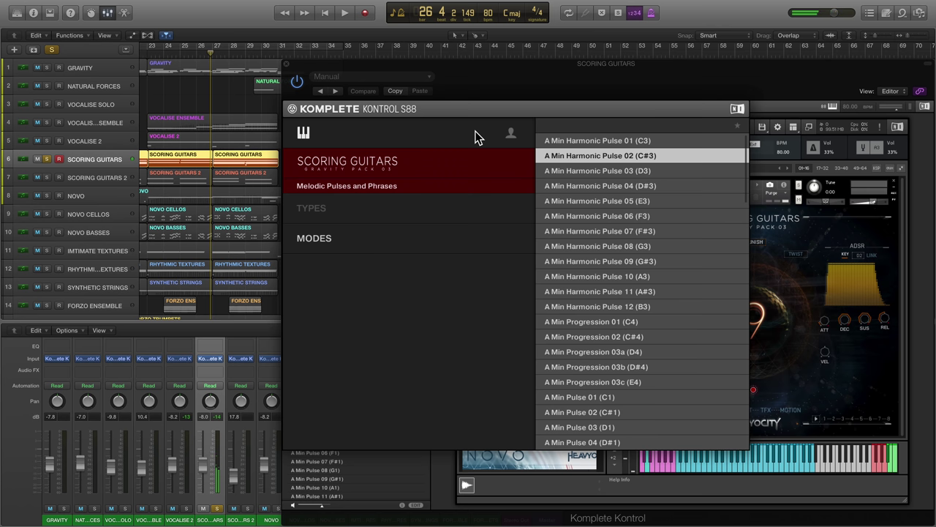
# Browse the Melodic Pulses and Phrases presets from A Min Harmonic Pulse 03 (D3) through to E Min Harmonic Pulse 10 (A3)
pyautogui.press('Down')
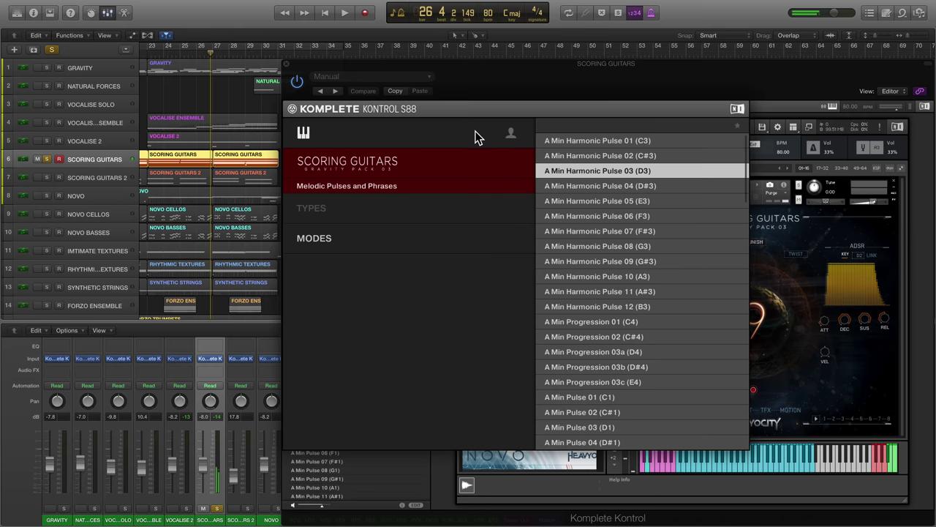
pyautogui.press('Down')
pyautogui.press('Down')
pyautogui.press('Down')
pyautogui.press('Down')
pyautogui.press('Down')
pyautogui.press('Down')
pyautogui.press('Down')
pyautogui.press('Down')
pyautogui.press('Down')
pyautogui.press('Down')
pyautogui.press('Down')
pyautogui.press('Down')
pyautogui.press('Down')
pyautogui.press('Down')
pyautogui.press('Down')
pyautogui.press('Down')
pyautogui.press('Down')
pyautogui.press('Down')
pyautogui.press('Down')
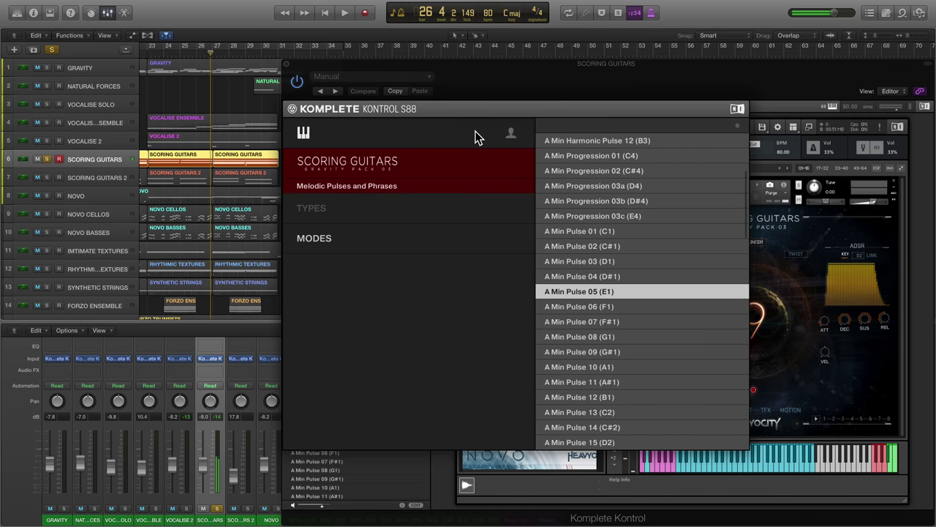
pyautogui.press('Down')
pyautogui.press('Down')
pyautogui.press('Down')
pyautogui.press('Down')
pyautogui.press('Down')
pyautogui.press('Down')
pyautogui.press('Down')
pyautogui.press('Down')
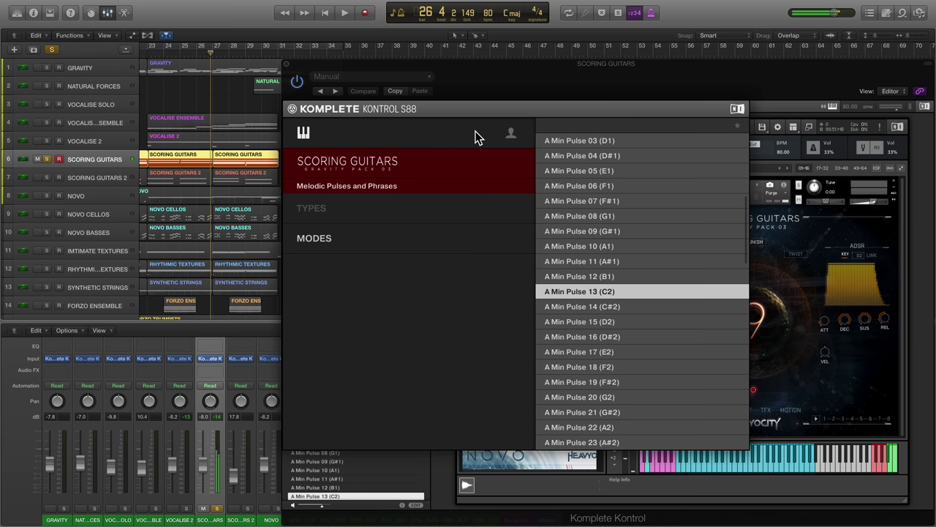
pyautogui.press('Down')
pyautogui.press('Down')
pyautogui.press('Down')
pyautogui.press('Down')
pyautogui.press('Down')
pyautogui.press('Down')
pyautogui.press('Down')
pyautogui.press('Down')
pyautogui.press('Down')
pyautogui.press('Down')
pyautogui.press('Down')
pyautogui.press('Down')
pyautogui.press('Down')
pyautogui.press('Down')
pyautogui.press('Down')
pyautogui.press('Down')
pyautogui.press('Down')
pyautogui.press('Down')
pyautogui.press('Down')
pyautogui.press('Down')
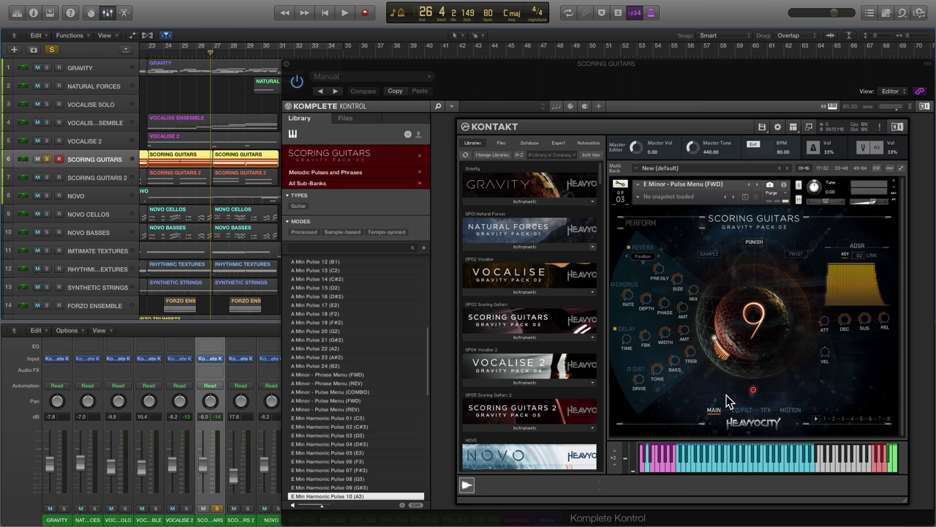
# Audition pulse keys and the low pink key range of the E Minor - Pulse Menu (FWD) patch on its on-screen keyboard
pyautogui.click(734, 463)
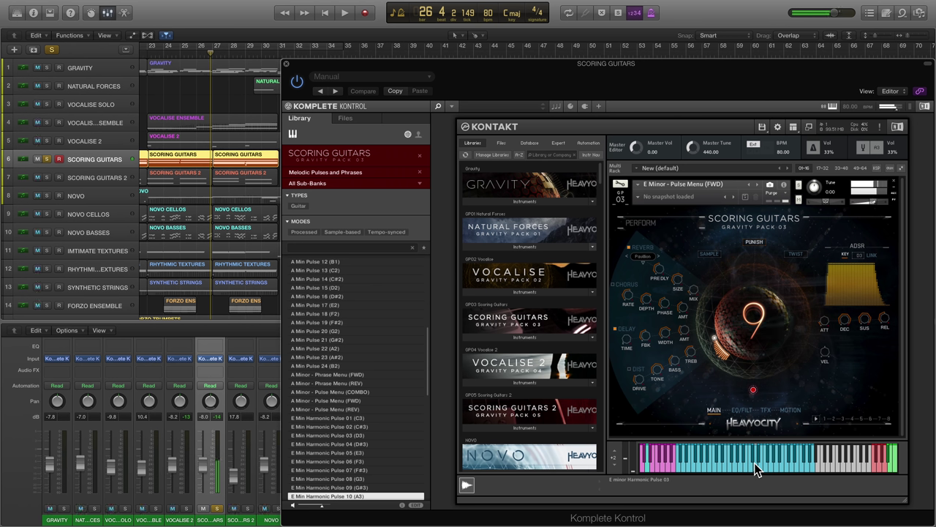
pyautogui.click(665, 464)
pyautogui.click(647, 464)
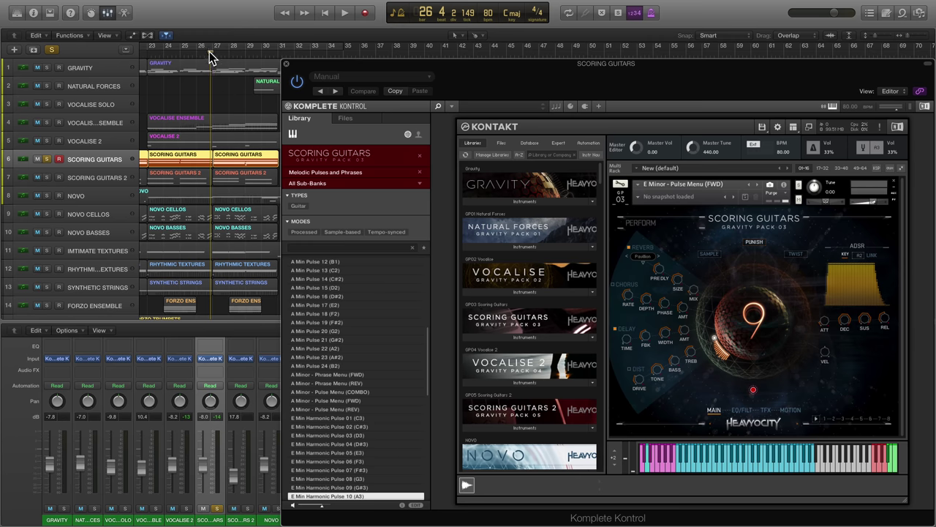
# Move the playhead to bar 23 and play back the soloed Scoring Guitars track
pyautogui.click(148, 50)
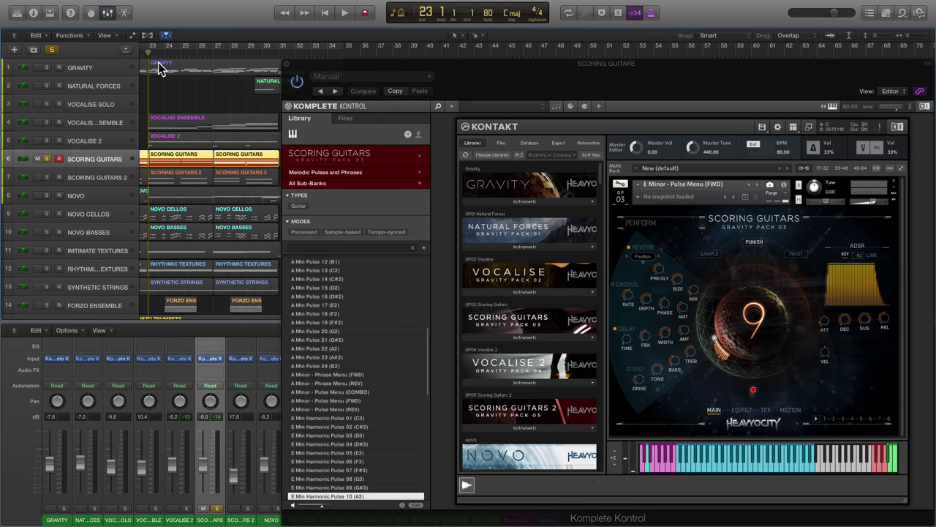
pyautogui.press('space')
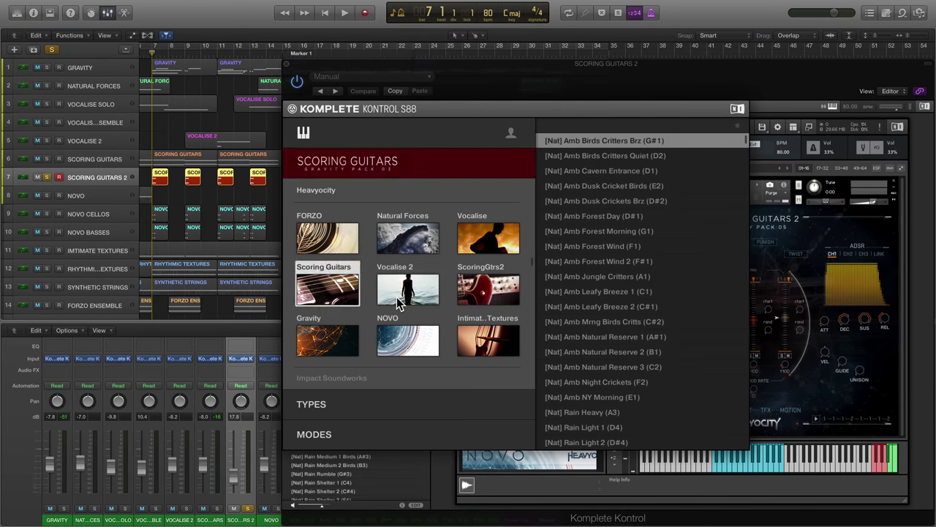
# Filter the preset browser to the Performance Palettes bank of Scoring Guitars 2
pyautogui.click(489, 284)
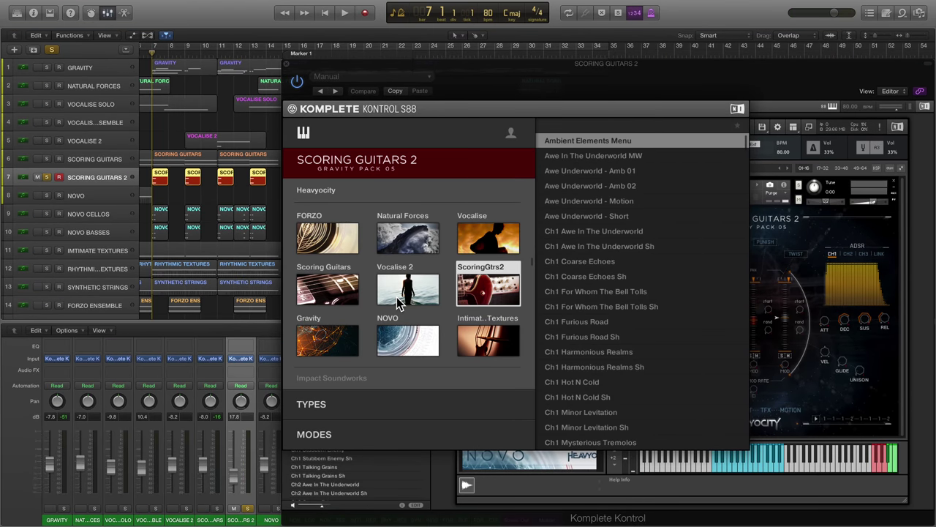
pyautogui.press('Down')
pyautogui.press('Down')
pyautogui.press('Down')
pyautogui.press('Down')
pyautogui.press('Down')
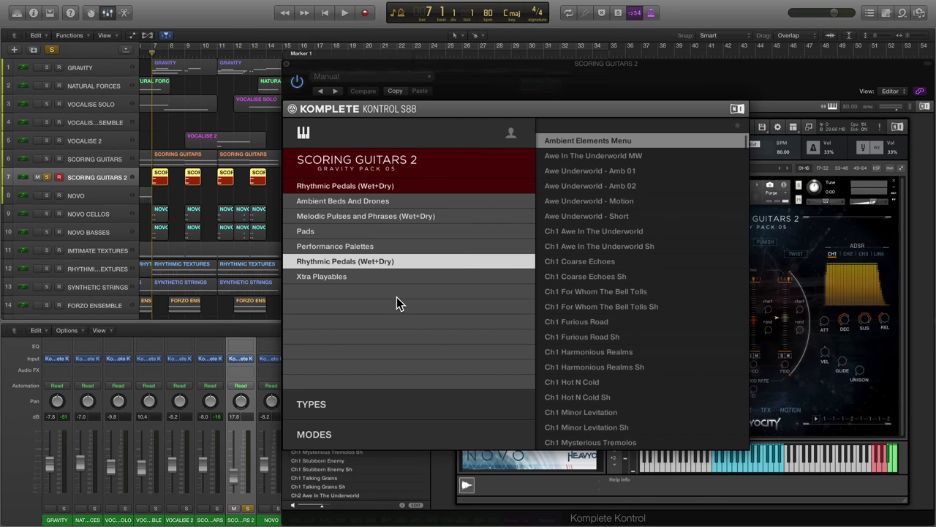
pyautogui.press('Up')
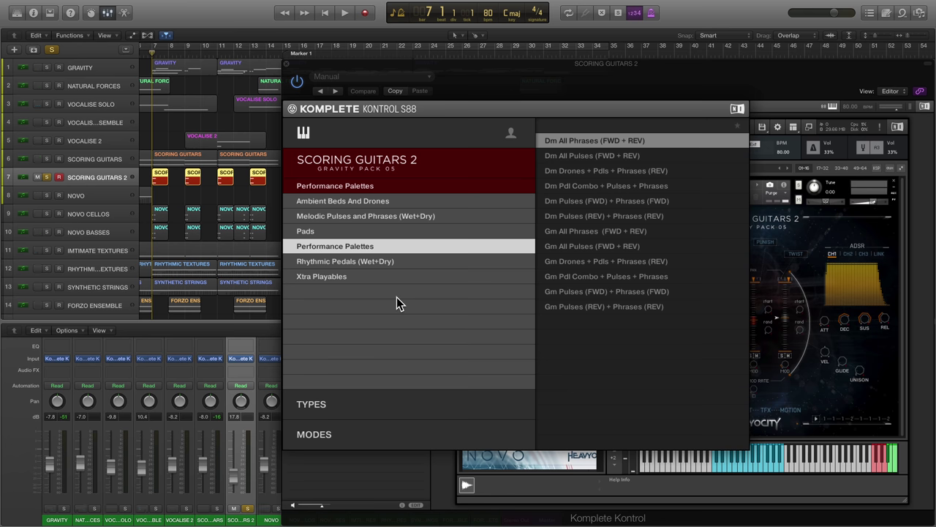
pyautogui.press('Return')
# Preview the Performance Palettes presets from Dm All Pulses (FWD + REV) down to Gm Pulses (FWD) + Phrases (FWD)
pyautogui.press('Down')
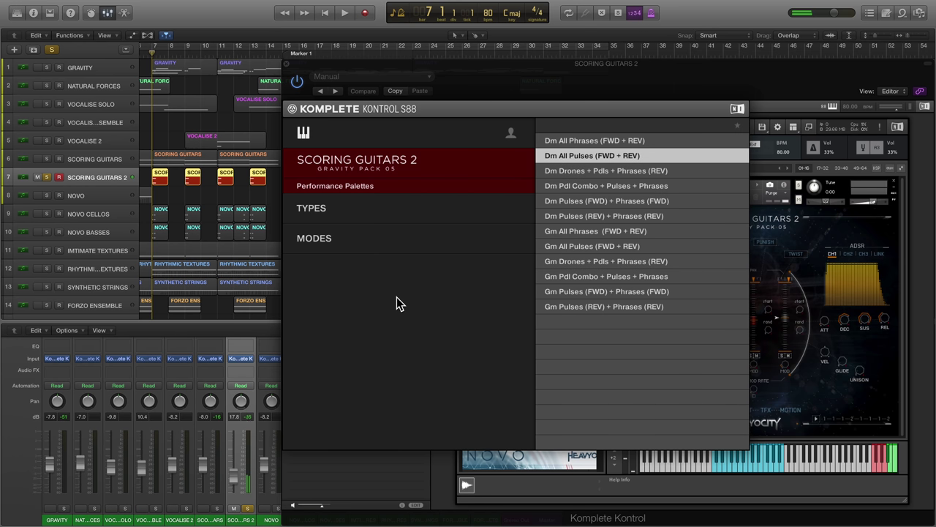
pyautogui.press('Down')
pyautogui.press('Down')
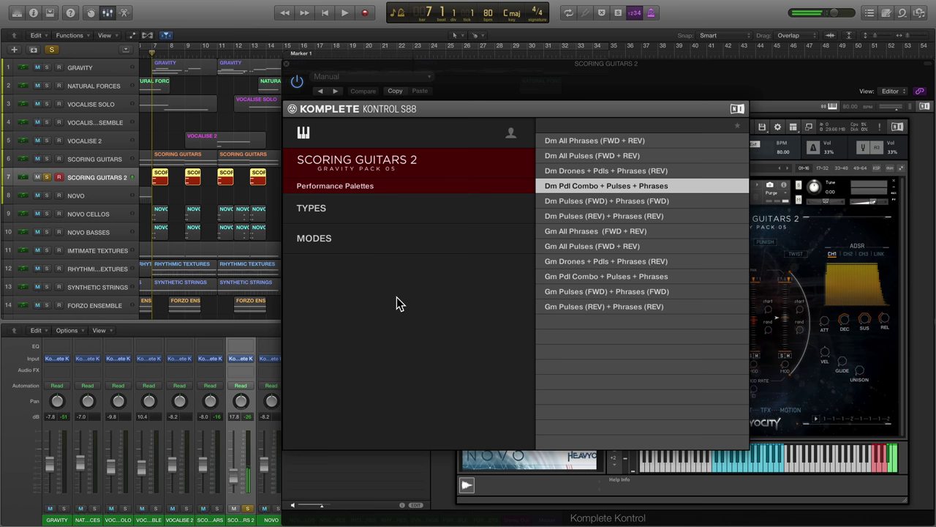
pyautogui.press('Down')
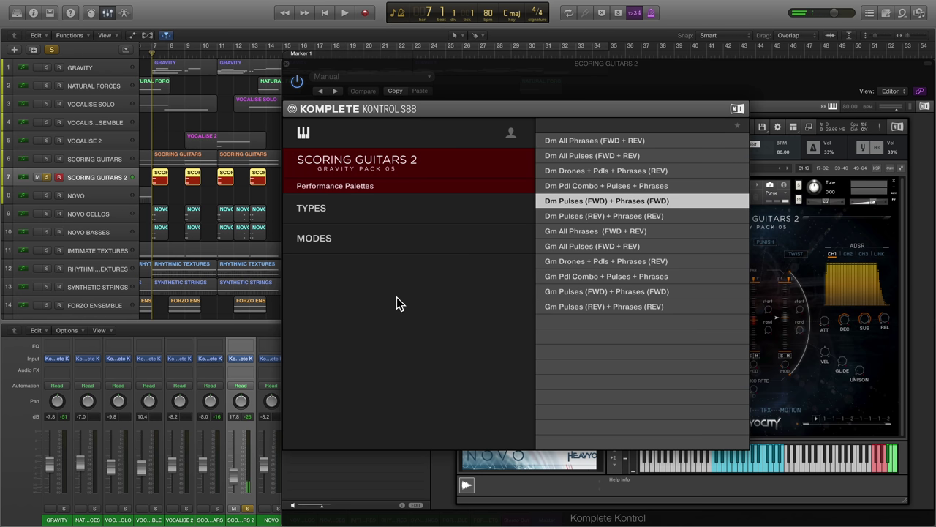
pyautogui.press('Down')
pyautogui.press('Down')
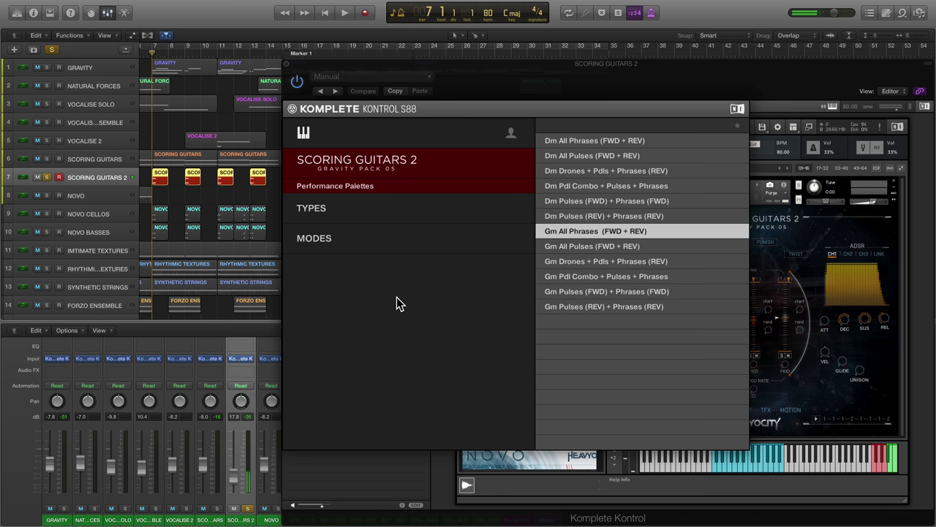
pyautogui.press('Down')
pyautogui.press('Down')
pyautogui.press('Down')
pyautogui.press('Down')
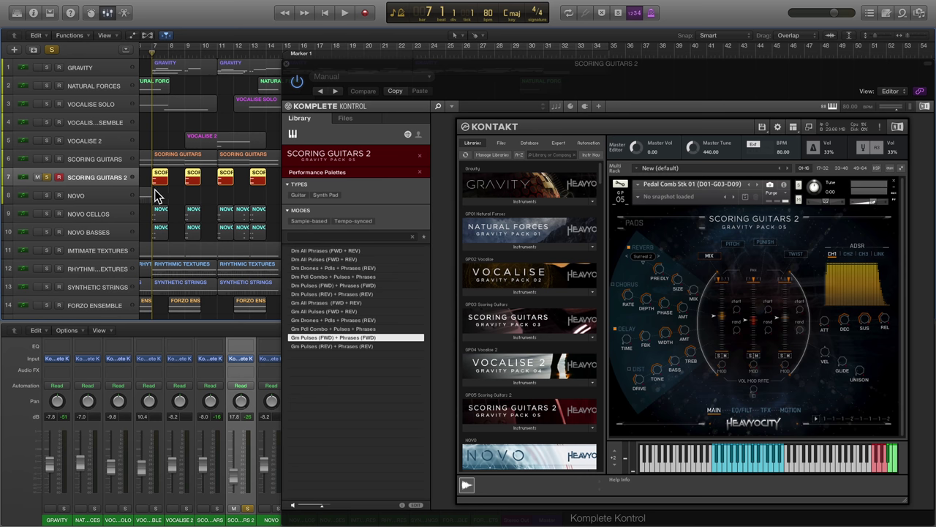
# Play back the soloed Scoring Guitars 2 track from bar 7, stop it, and move the playhead to bar 15
pyautogui.press('space')
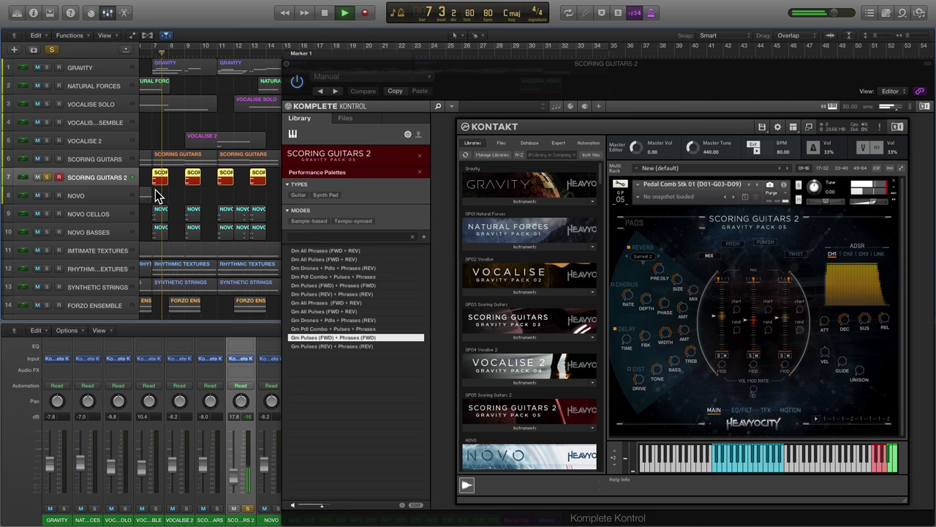
pyautogui.press('space')
pyautogui.hscroll(4, 178, 186)
pyautogui.click(220, 54)
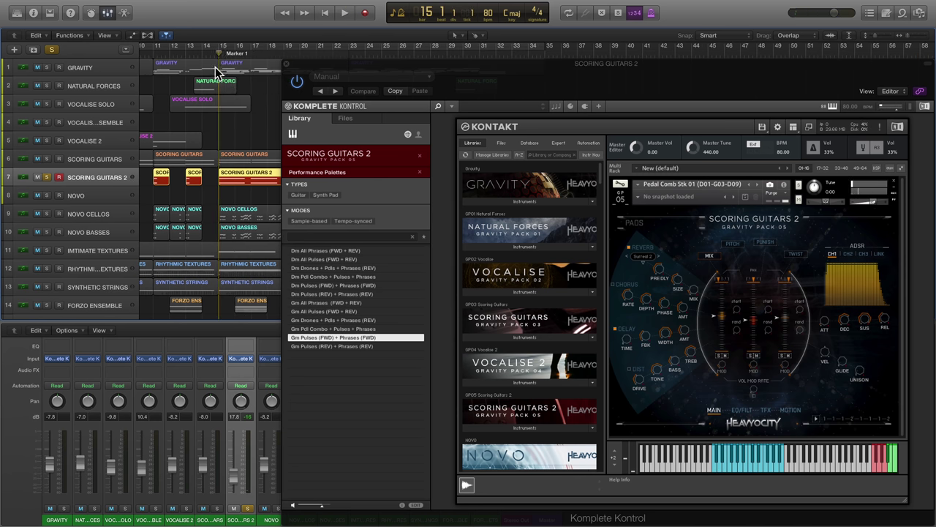
# Play back the soloed Scoring Guitars 2 track from bar 15 while viewing its EQ/Filt, TFX, Motion and Main pages
pyautogui.press('space')
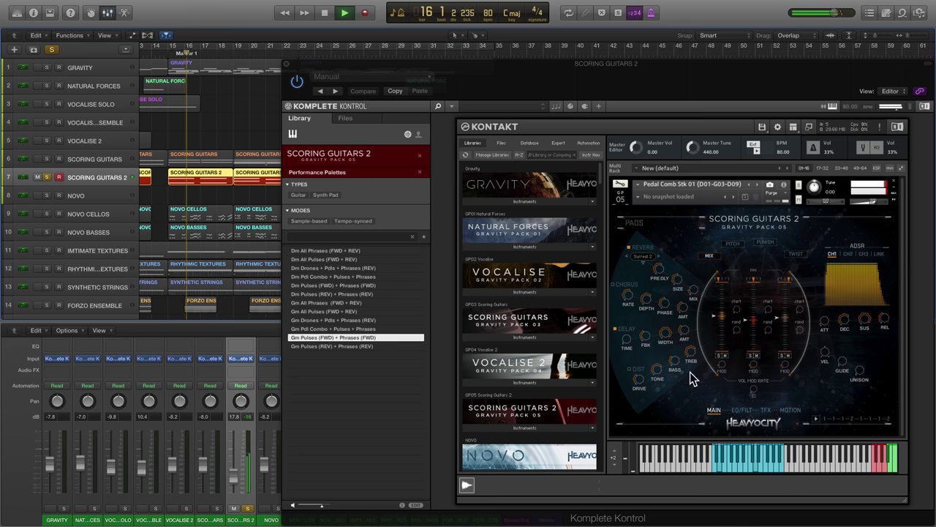
pyautogui.click(742, 410)
pyautogui.click(764, 409)
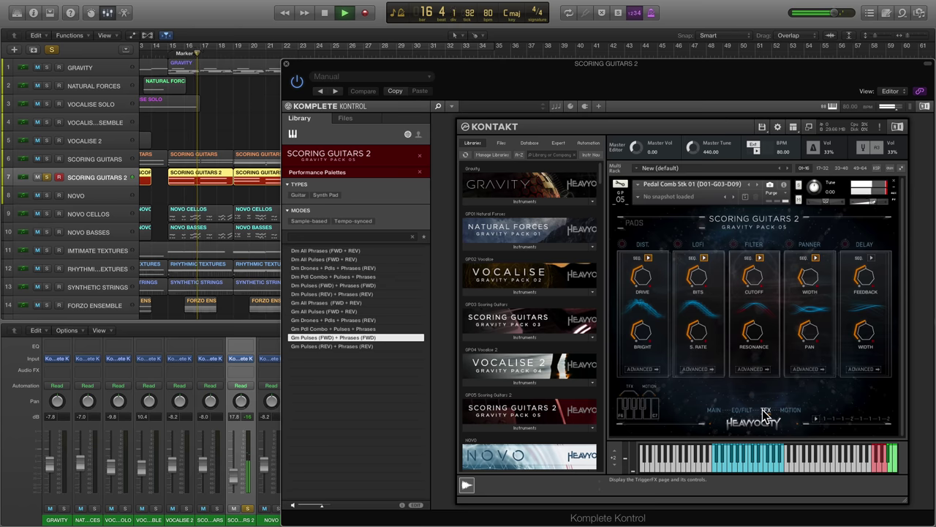
pyautogui.click(789, 411)
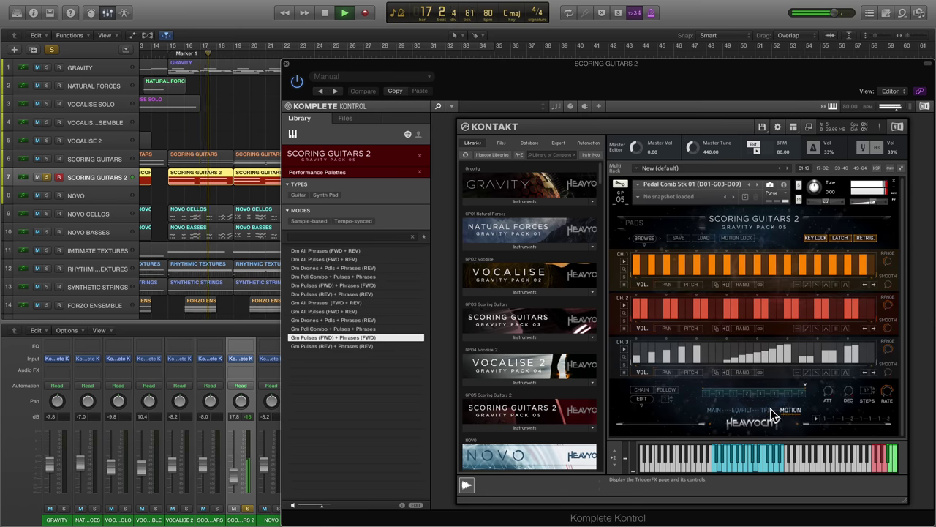
pyautogui.click(711, 411)
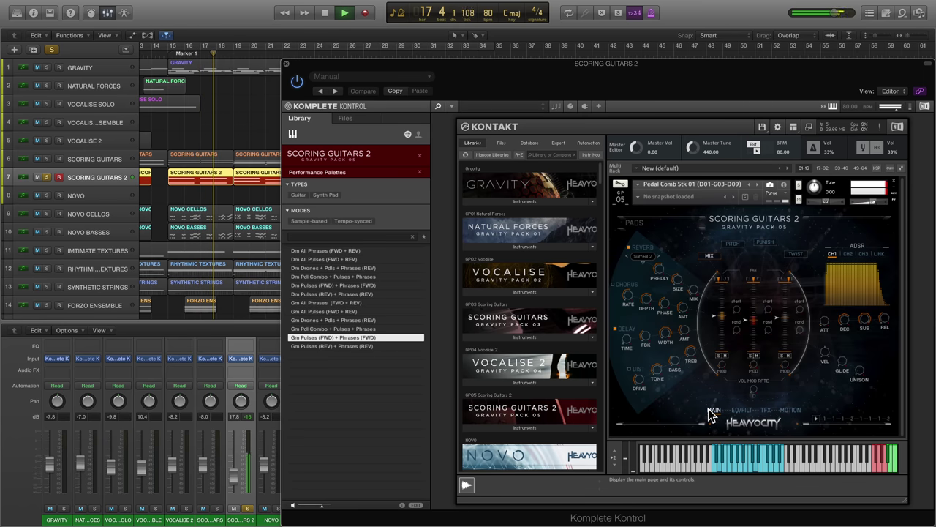
pyautogui.click(765, 243)
pyautogui.moveTo(761, 291); pyautogui.dragTo(752, 318)
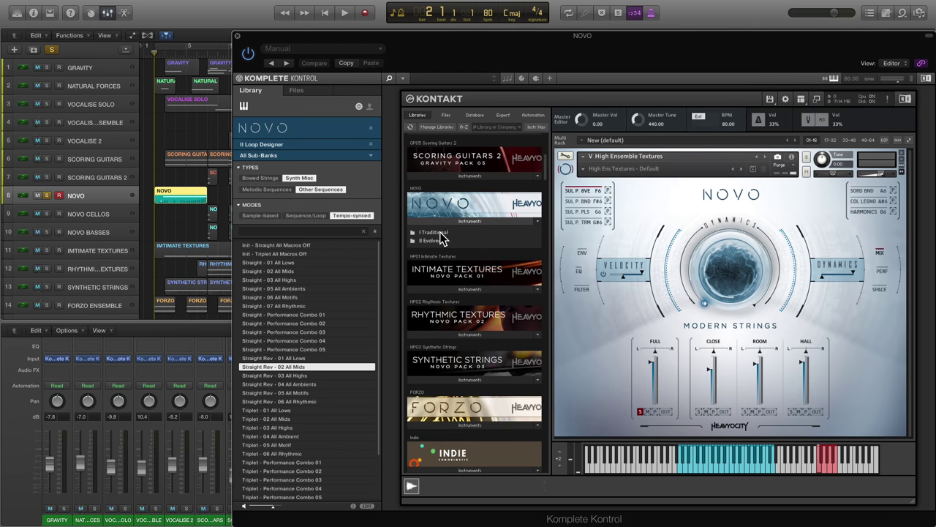
# List NOVO's Traditional instruments and play back the soloed NOVO track from bar 2
pyautogui.click(443, 233)
pyautogui.click(582, 211)
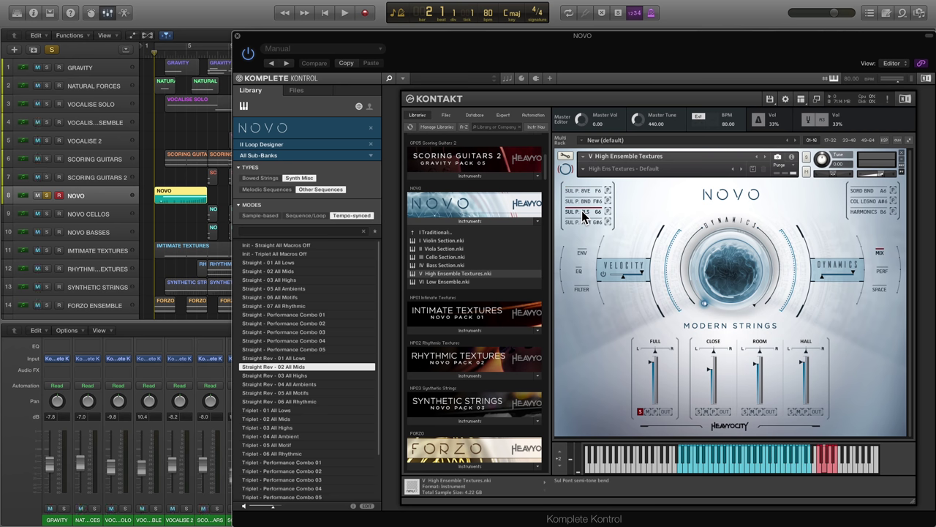
pyautogui.press('space')
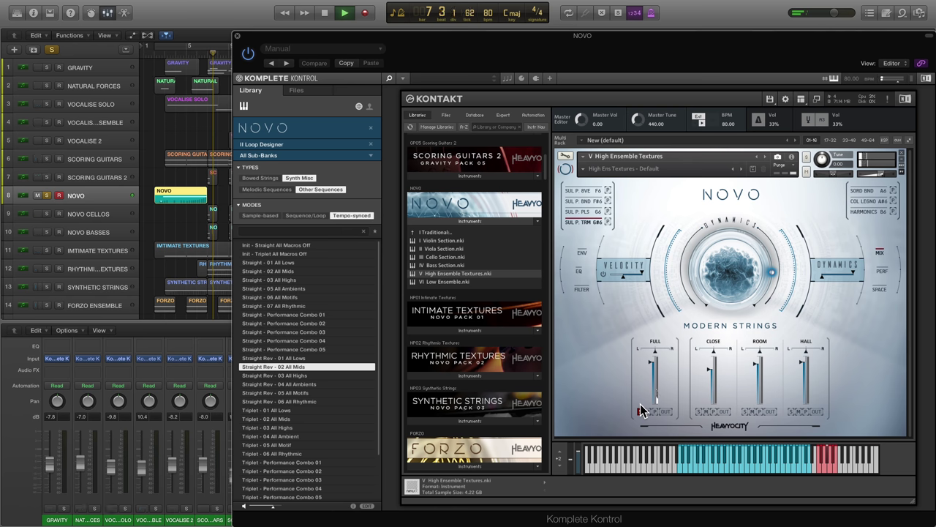
pyautogui.press('space')
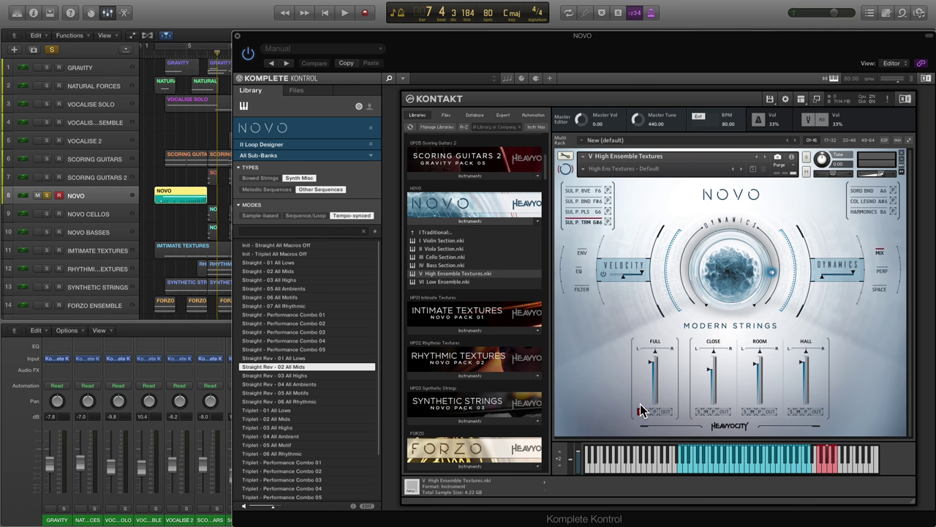
# Solo and select the NOVO Cellos track and play it back from bar 15
pyautogui.click(47, 214)
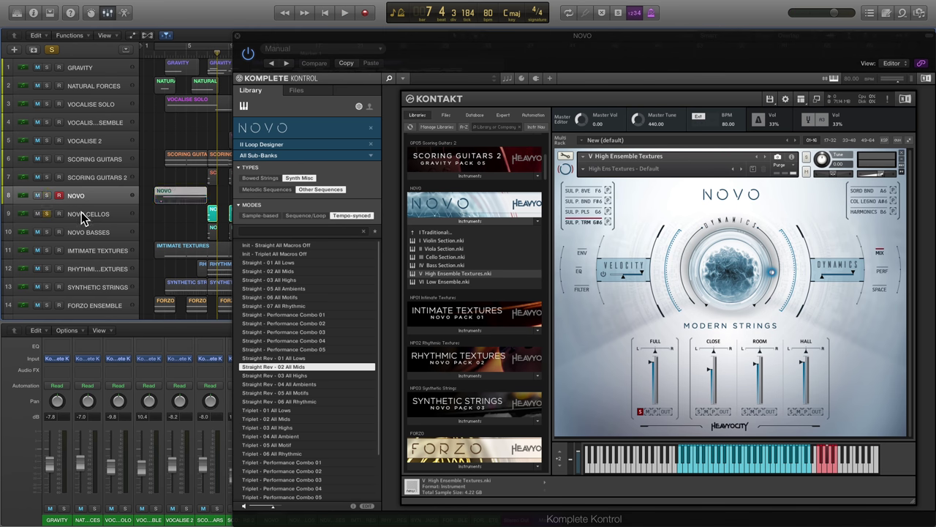
pyautogui.click(81, 214)
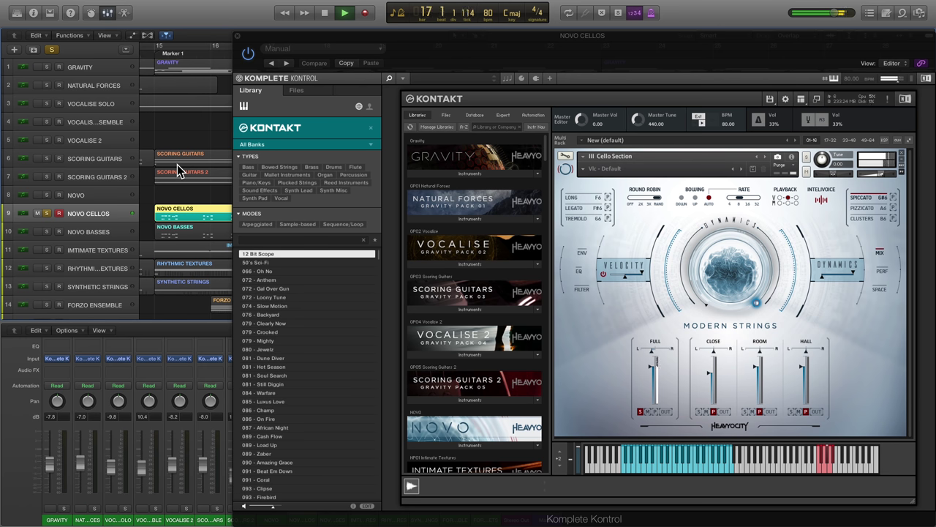
pyautogui.press('space')
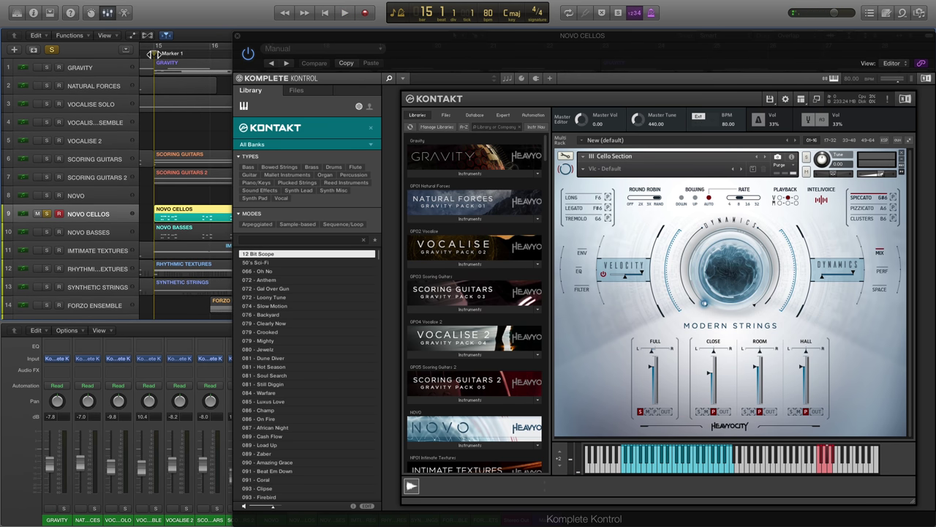
# Examine the Cello Section's EQ page and the band gains of its Full channel
pyautogui.click(581, 272)
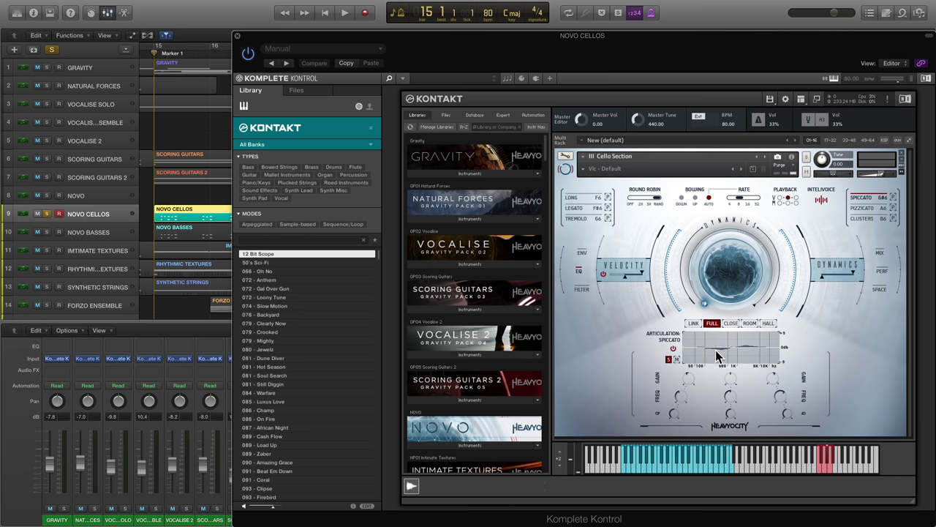
pyautogui.moveTo(689, 377); pyautogui.dragTo(687, 377)
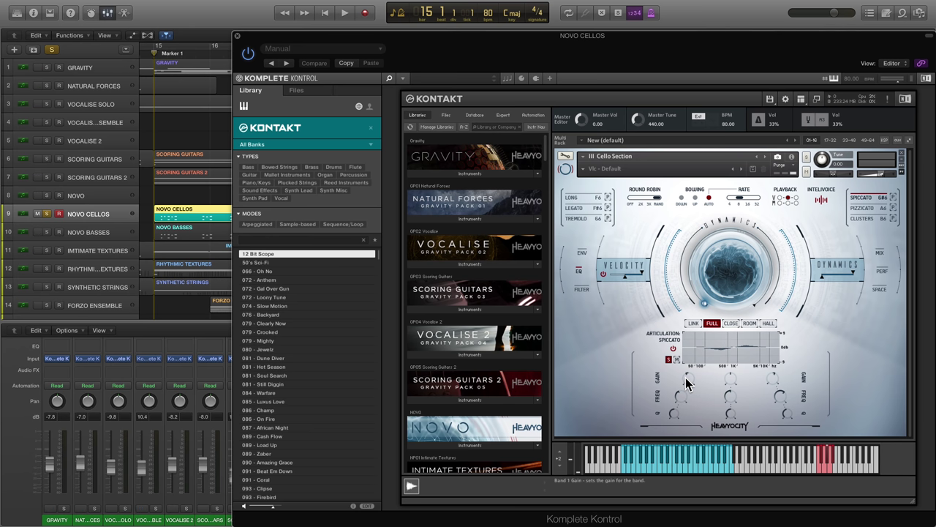
pyautogui.moveTo(770, 377); pyautogui.dragTo(770, 372)
# View the Cello Section's delay and Large Hall reverb on the Space page and play back the track from bar 15
pyautogui.click(880, 289)
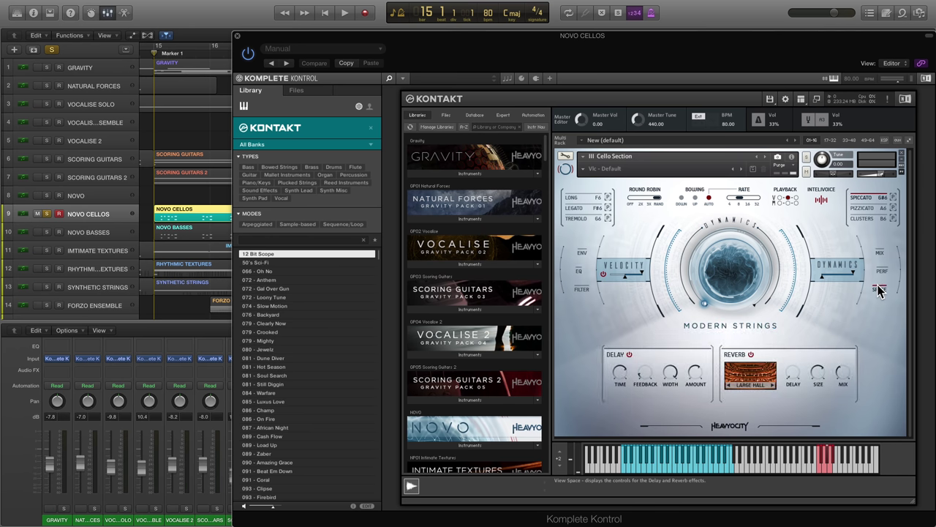
pyautogui.click(750, 383)
pyautogui.click(729, 374)
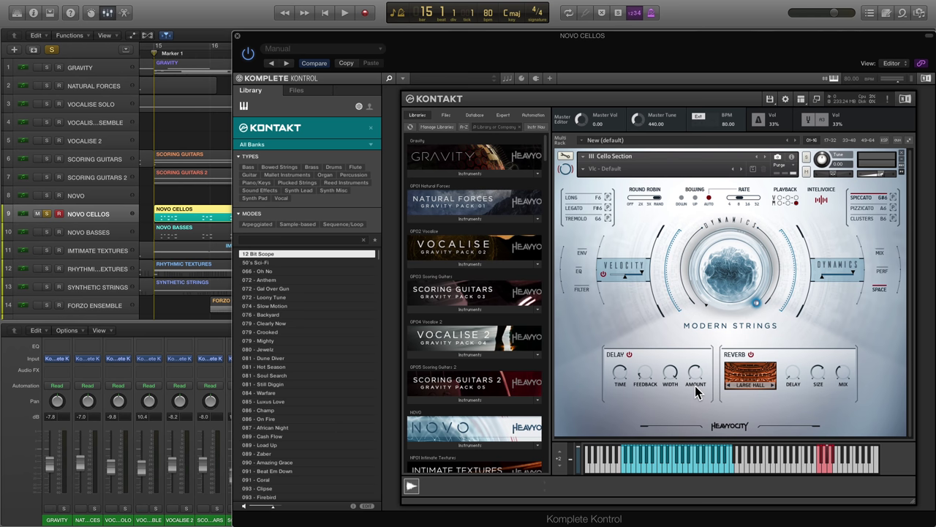
pyautogui.press('space')
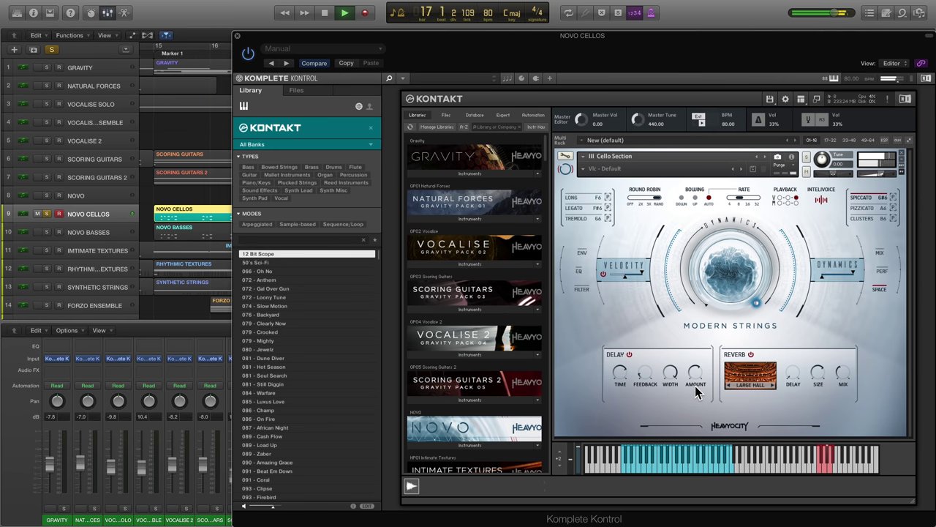
pyautogui.press('space')
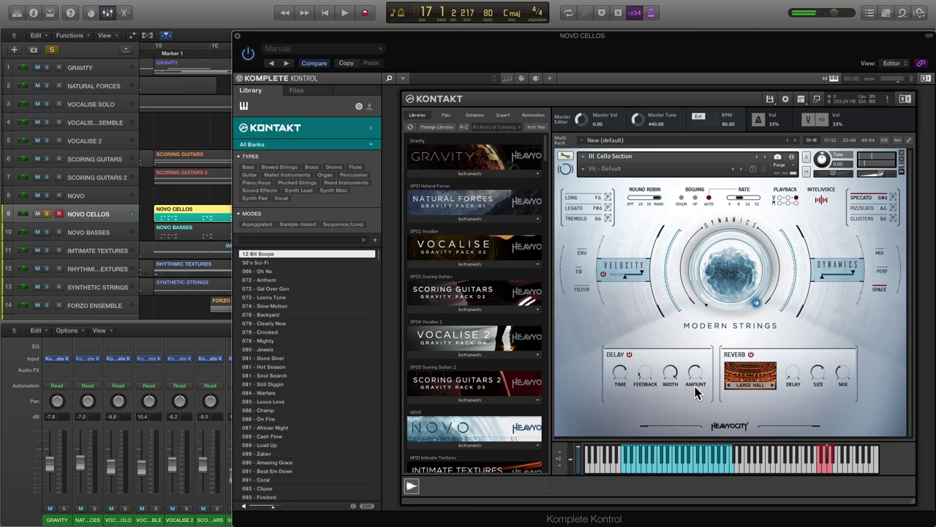
# Switch the solo to the NOVO Basses track at bar 15 and view its Space and Mix pages
pyautogui.click(81, 226)
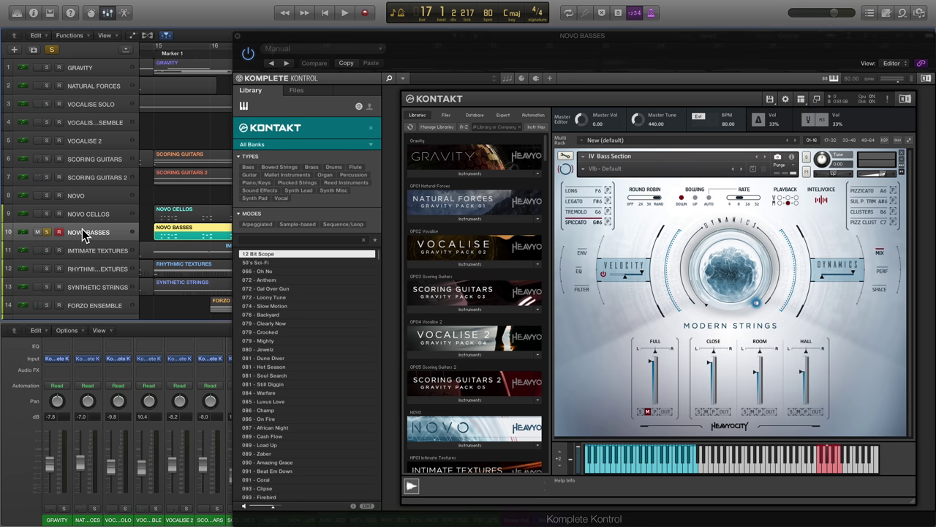
pyautogui.press('Return')
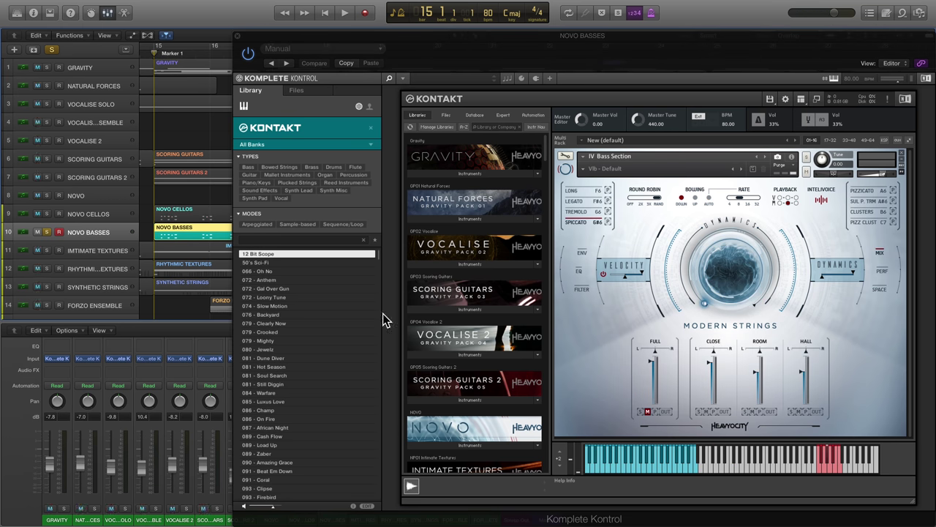
pyautogui.click(879, 290)
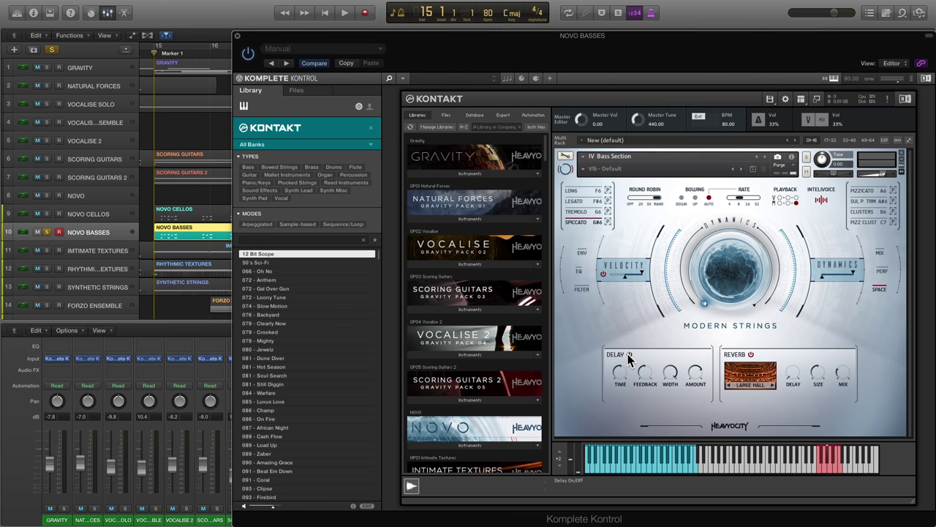
pyautogui.click(881, 254)
# Briefly solo the Full channel in the Bass Section's mix, unsolo it, and play back the track from bar 15
pyautogui.click(640, 412)
pyautogui.moveTo(710, 363); pyautogui.dragTo(711, 374)
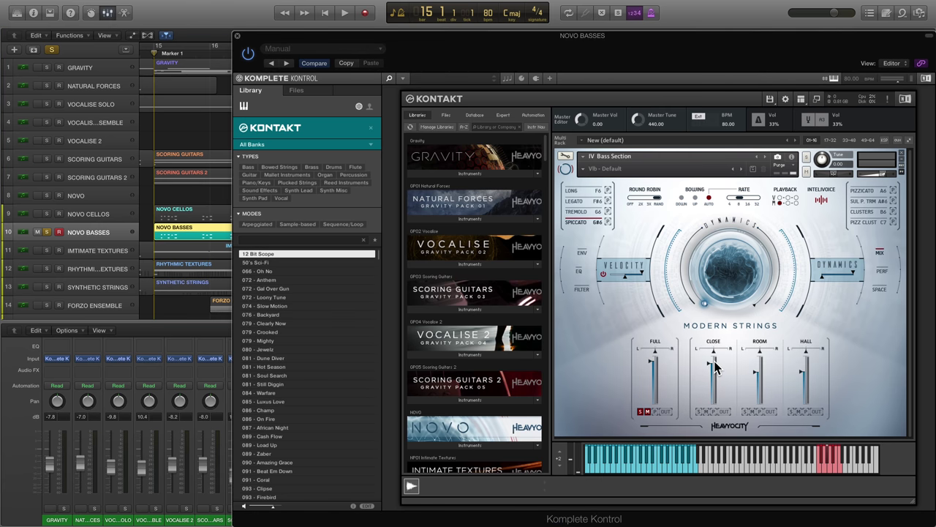
pyautogui.click(641, 412)
pyautogui.press('space')
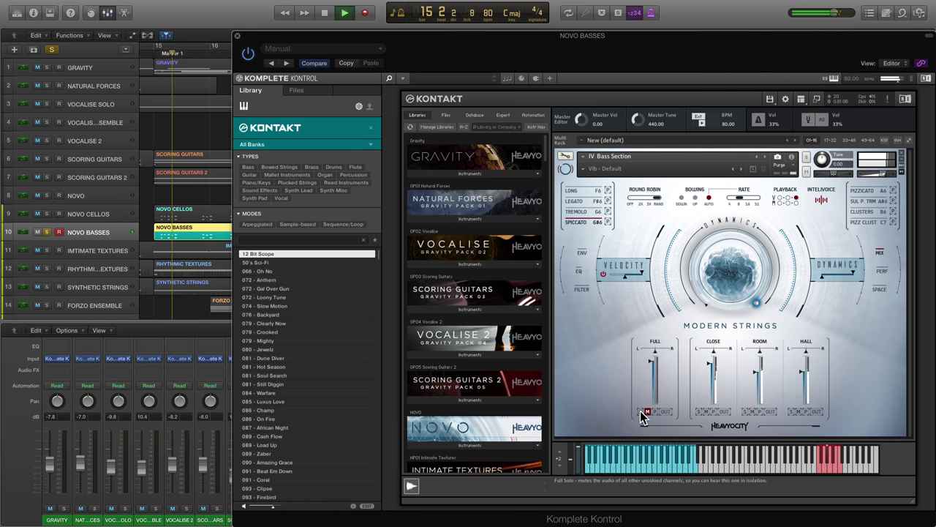
pyautogui.press('space')
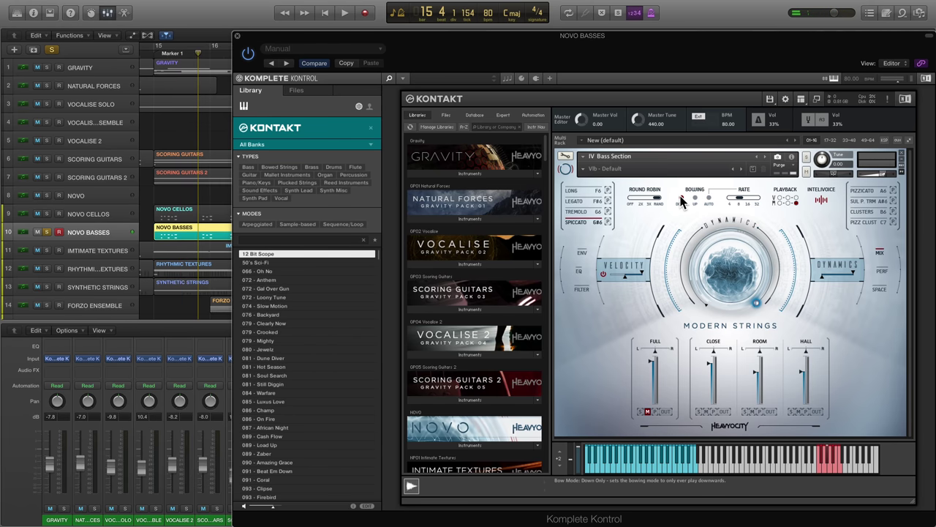
# Return to bar 15 and play back the NOVO Basses again to hear the Down bowing mode
pyautogui.press('Return')
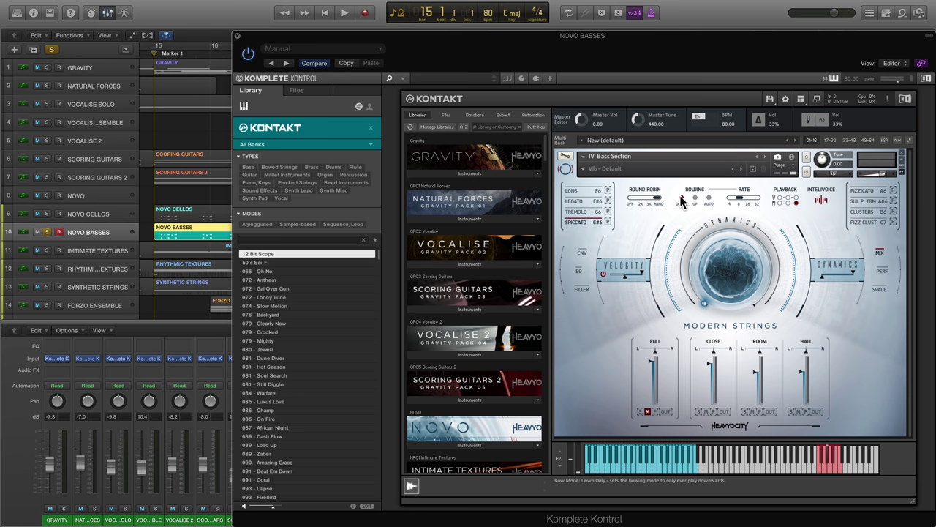
pyautogui.press('space')
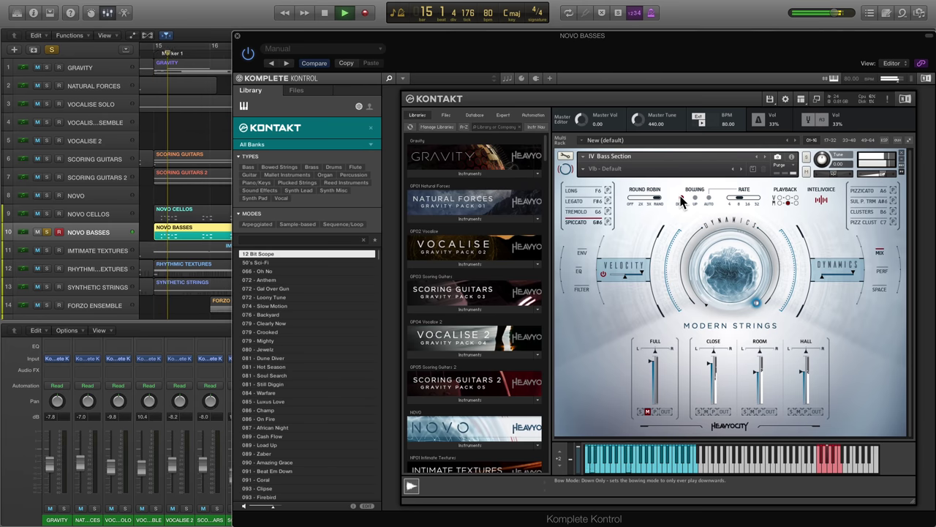
pyautogui.click(681, 197)
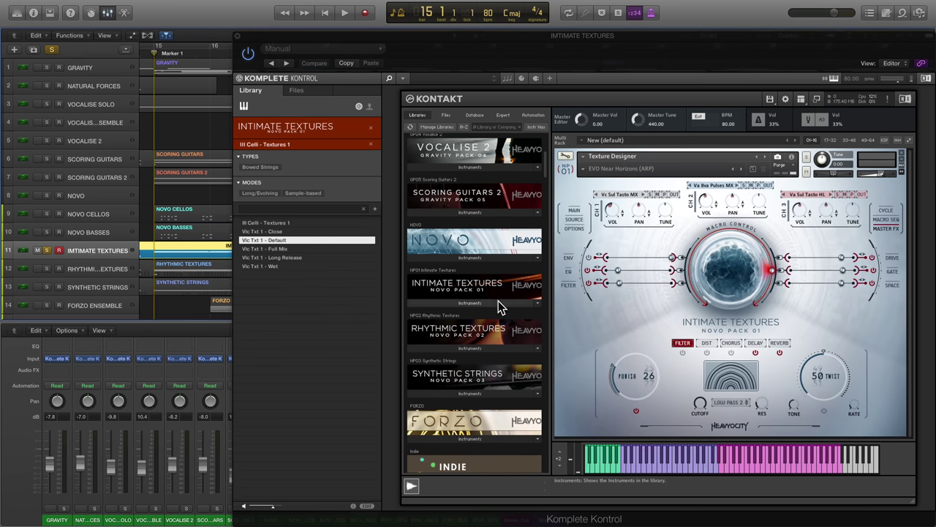
# Select Texture Designer.nki among the Intimate Textures instruments, and view the sound source browser of its channels before closing it
pyautogui.click(498, 302)
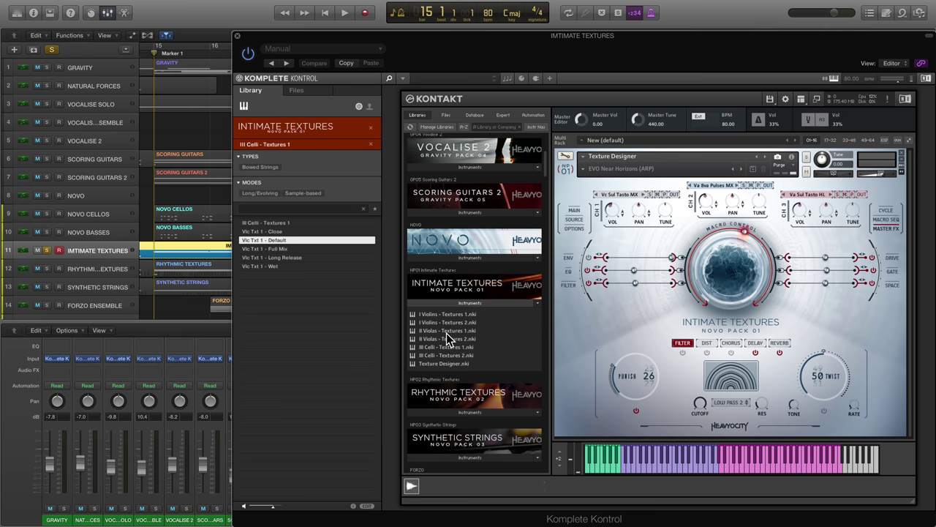
pyautogui.click(441, 363)
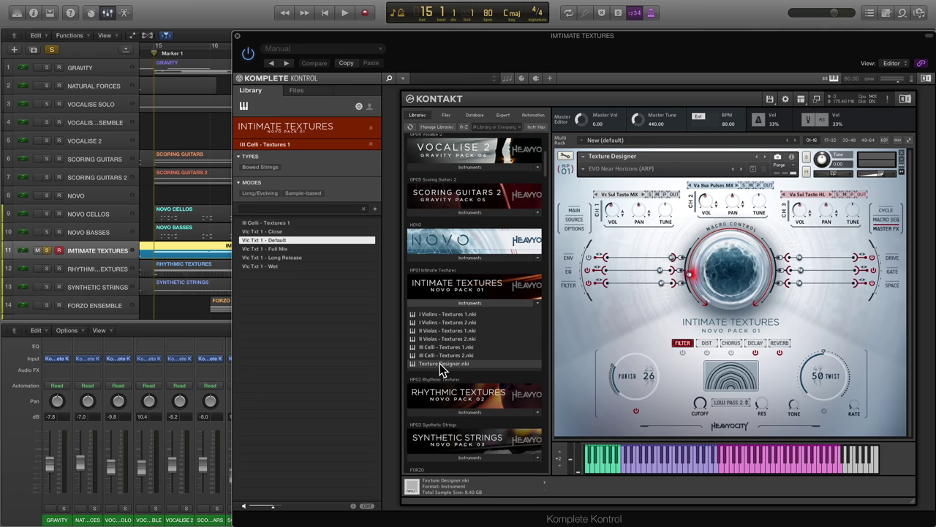
pyautogui.click(628, 195)
pyautogui.click(806, 193)
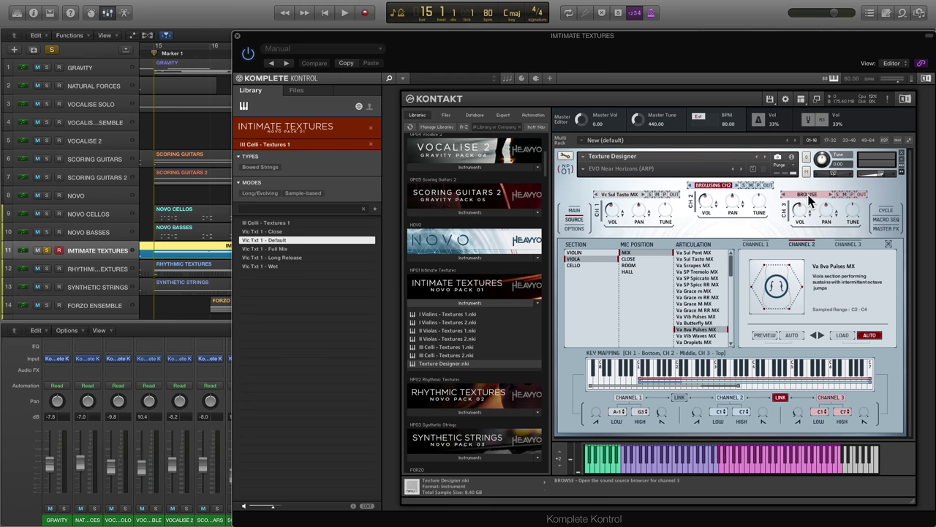
pyautogui.click(888, 244)
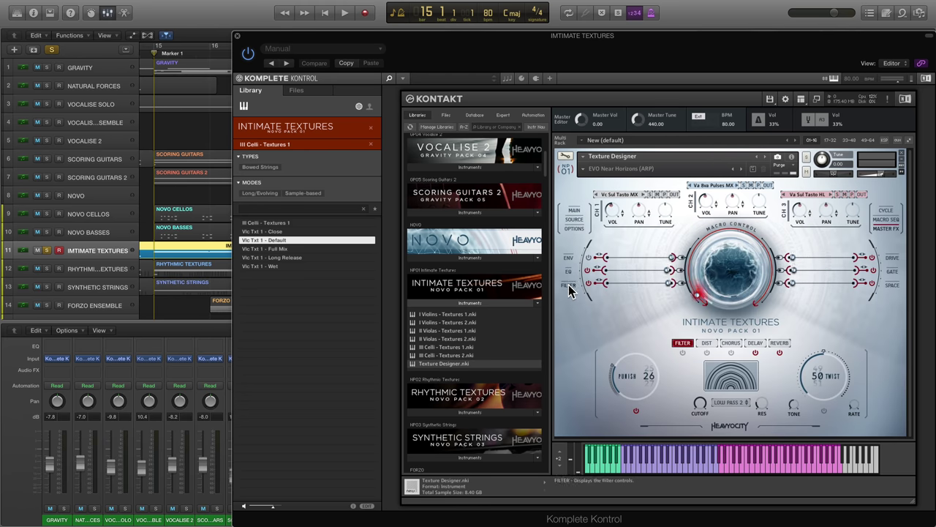
# Play back the Intimate Textures track from bar 15 while viewing the channel 3 gate and the macro sequencer
pyautogui.click(894, 278)
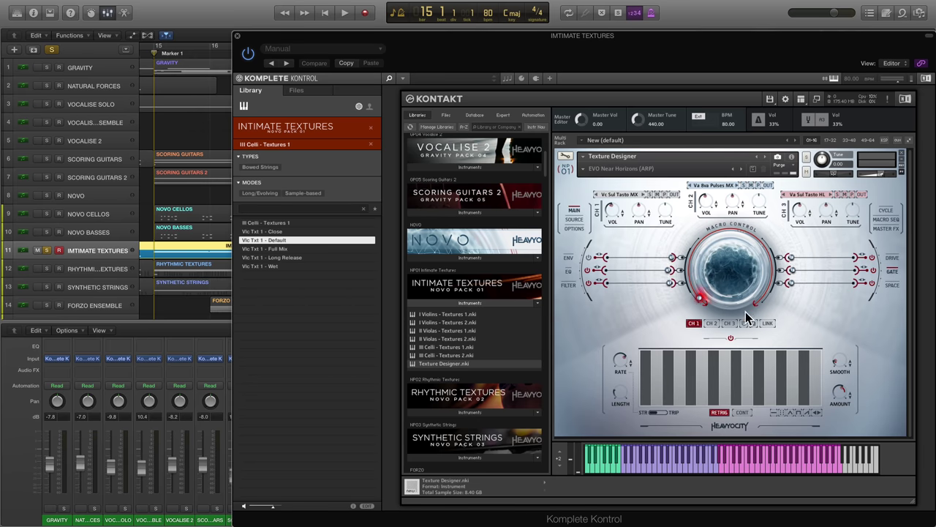
pyautogui.click(726, 322)
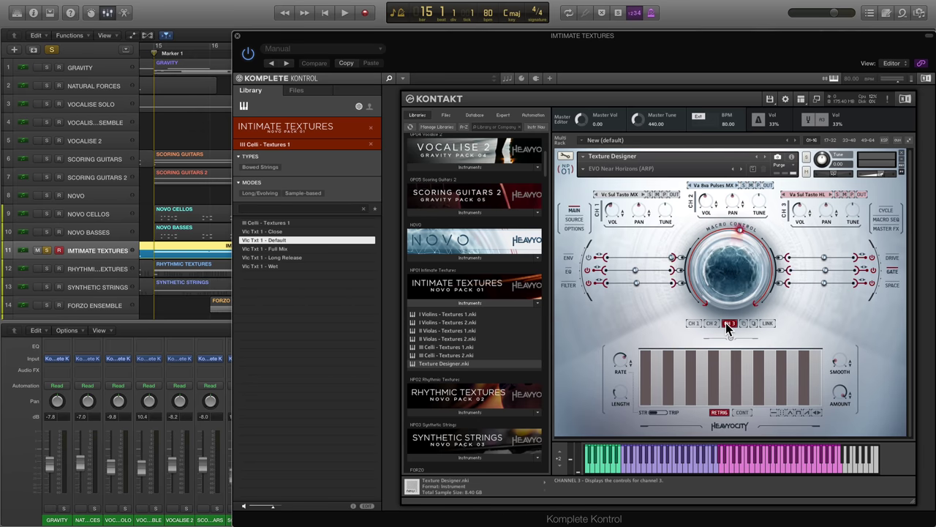
pyautogui.press('space')
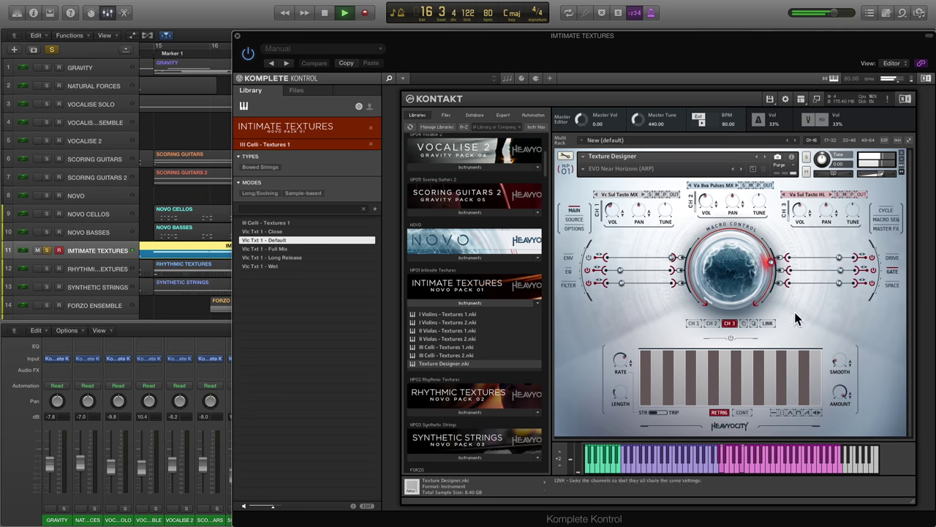
pyautogui.click(888, 222)
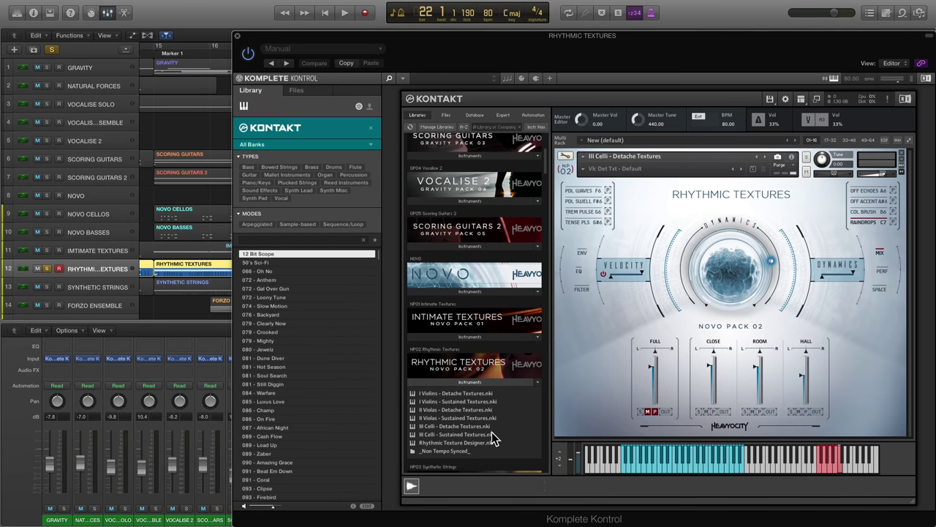
# Audition the Pdl Waves and Trem Pulse articulations of III Celli - Detache Textures, finishing on Raindrops
pyautogui.scroll(1, 492, 437)
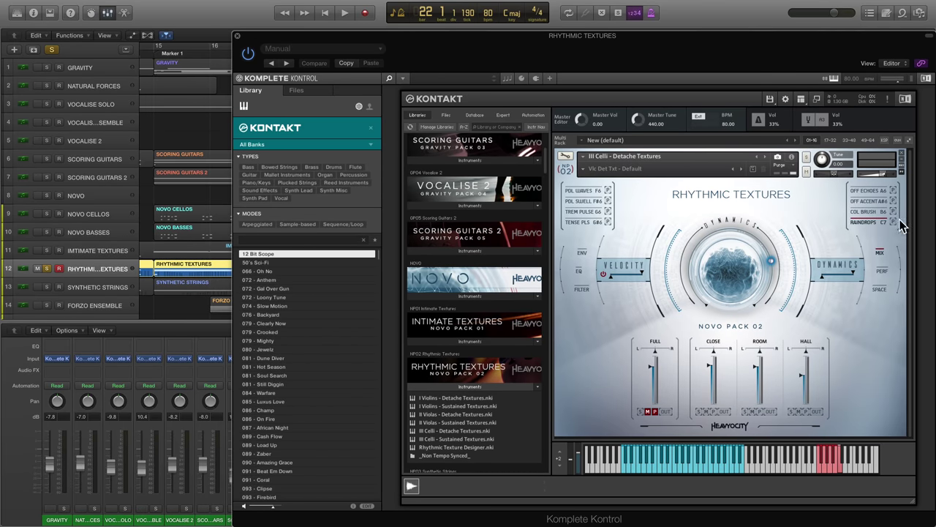
pyautogui.click(579, 193)
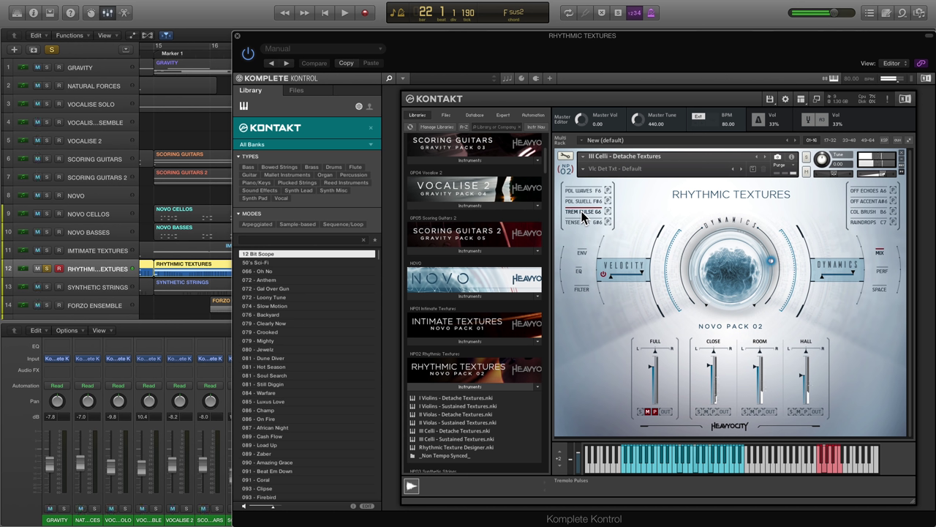
pyautogui.click(866, 222)
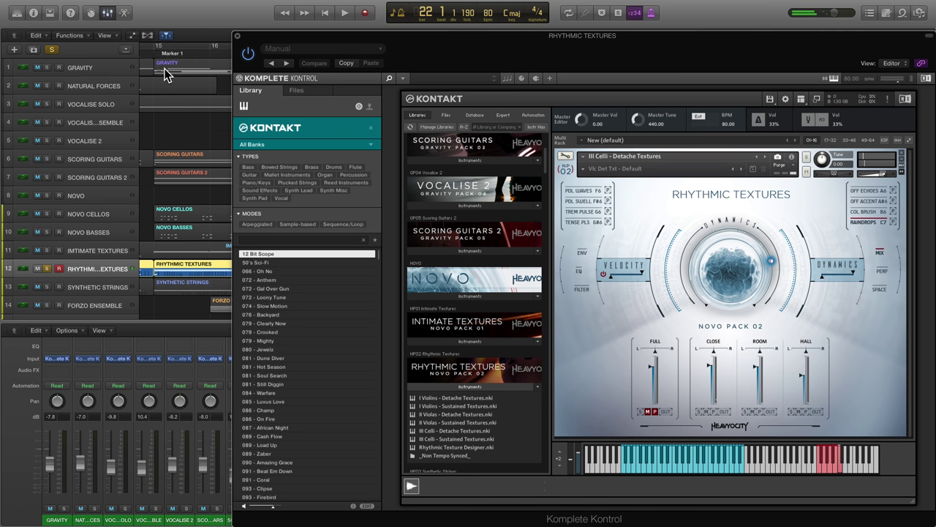
# Play back the Rhythmic Textures track from bar 15 to hear the celli textures
pyautogui.click(153, 52)
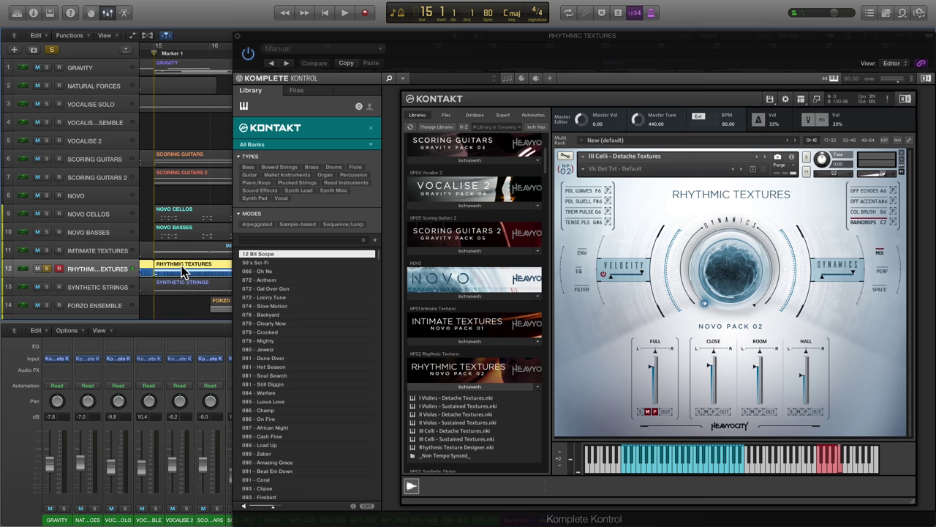
pyautogui.press('space')
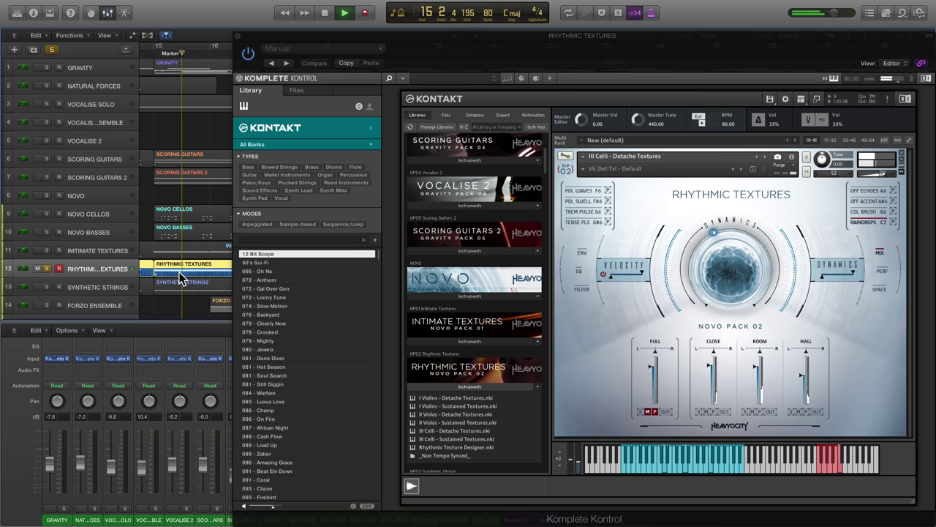
pyautogui.click(708, 363)
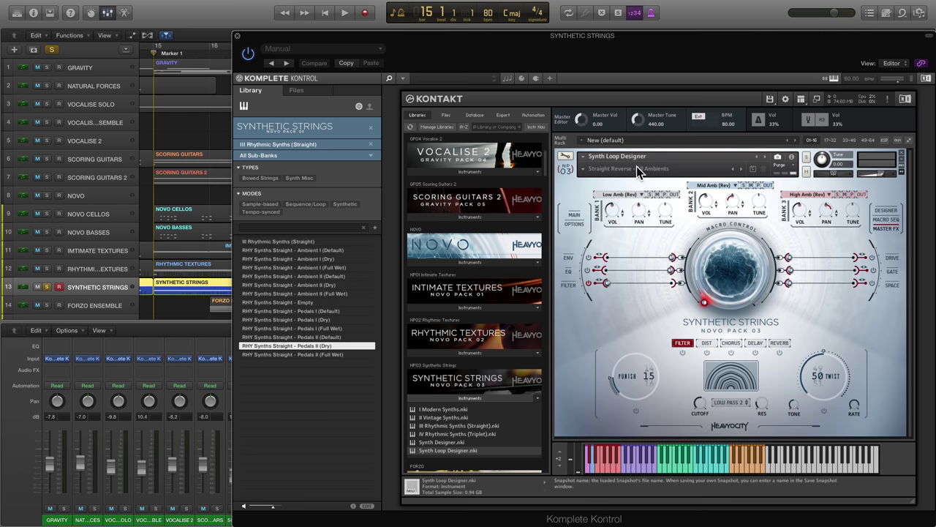
# Browse the Synth Loop Designer snapshots, and play back Synthetic Strings from bar 15 while viewing the macro sequencer and loop designer page
pyautogui.click(641, 169)
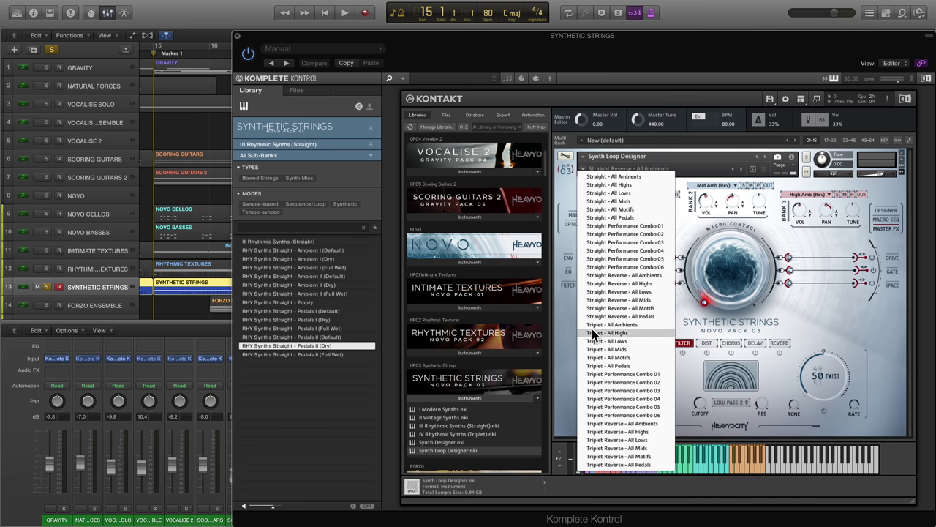
pyautogui.click(561, 324)
pyautogui.press('space')
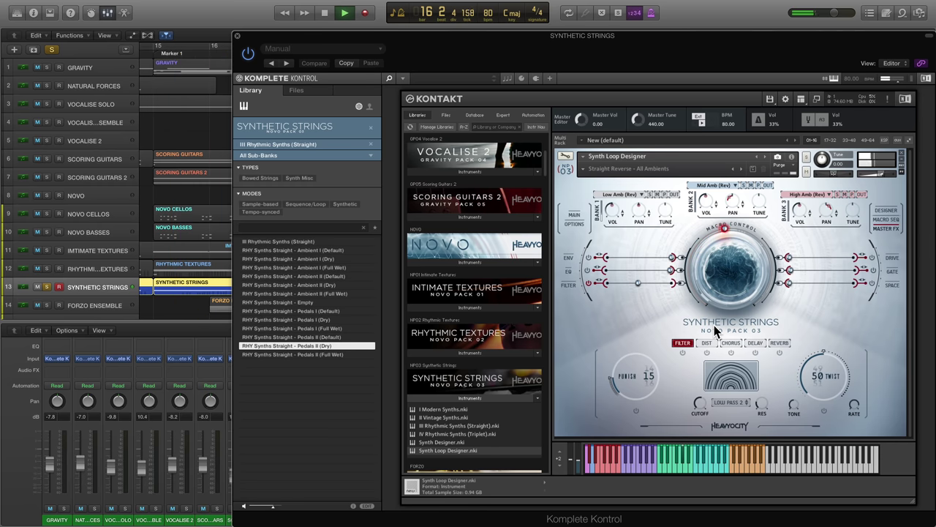
pyautogui.click(885, 221)
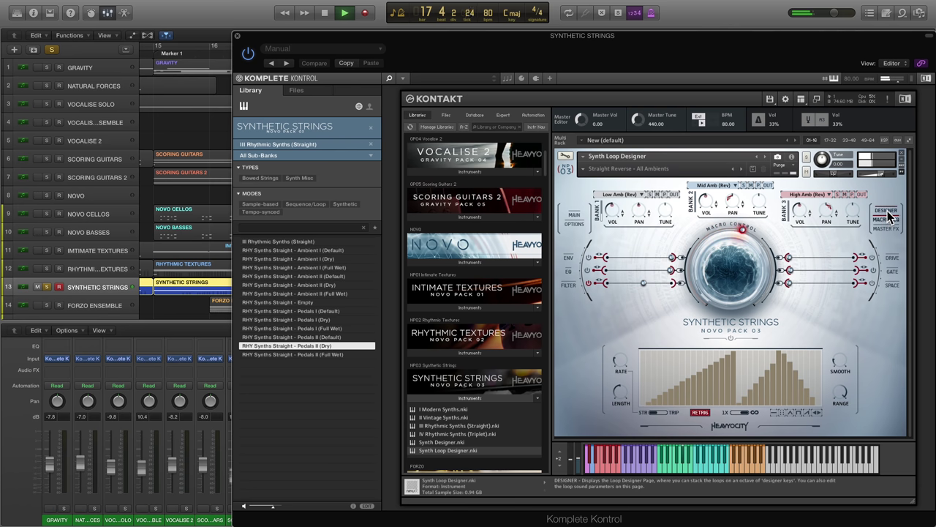
pyautogui.click(887, 211)
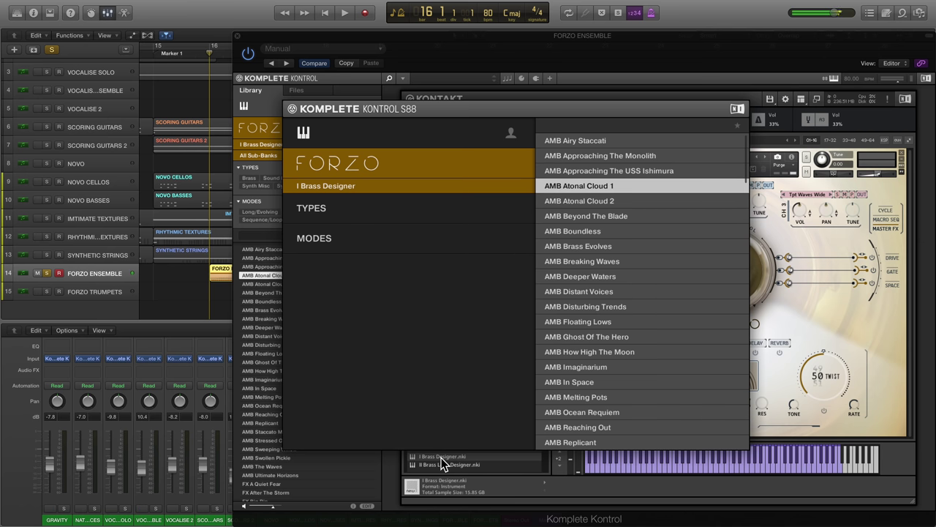
# Load AMB Beyond The Blade in Brass Designer, and extend its key ranges: channel 1 up to B4, channel 2 F1 to A#4, channel 3 down to A1
pyautogui.press('Down')
pyautogui.press('Down')
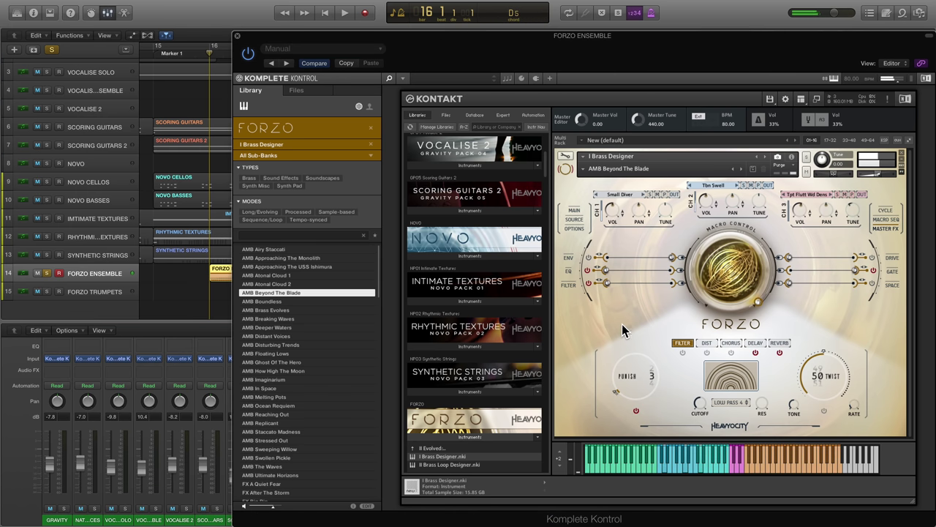
pyautogui.click(623, 193)
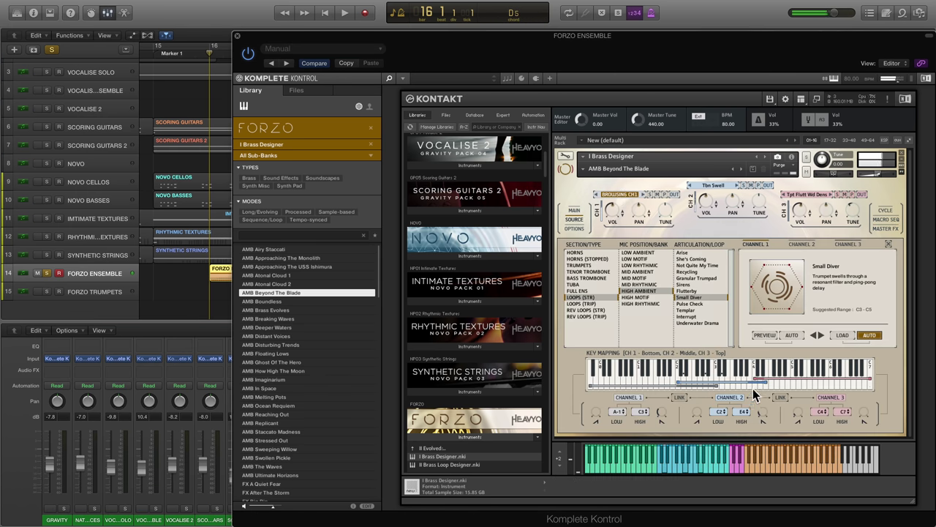
pyautogui.moveTo(756, 383); pyautogui.dragTo(678, 382)
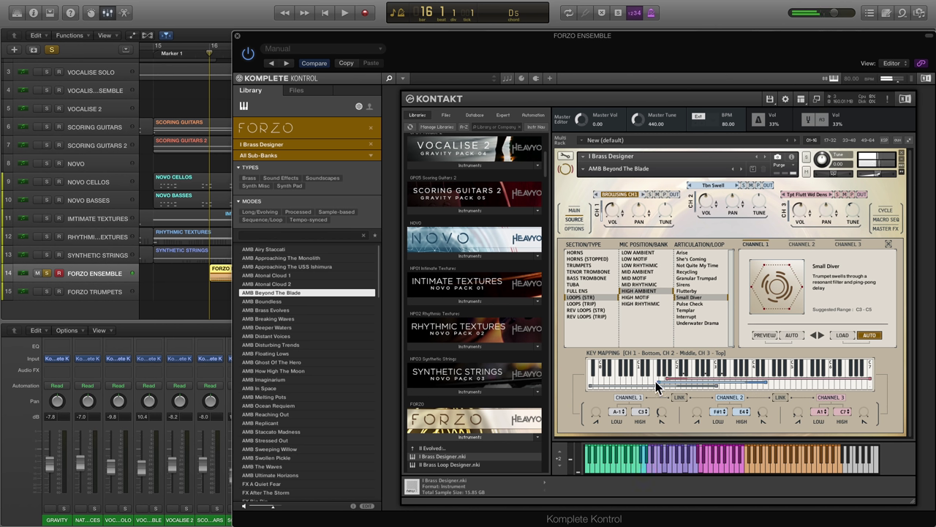
pyautogui.moveTo(746, 388); pyautogui.dragTo(783, 386)
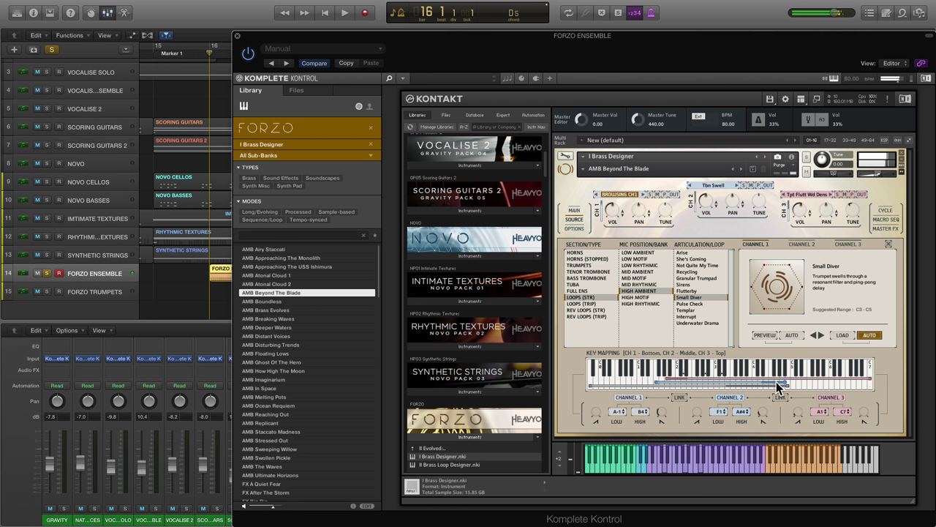
pyautogui.click(889, 242)
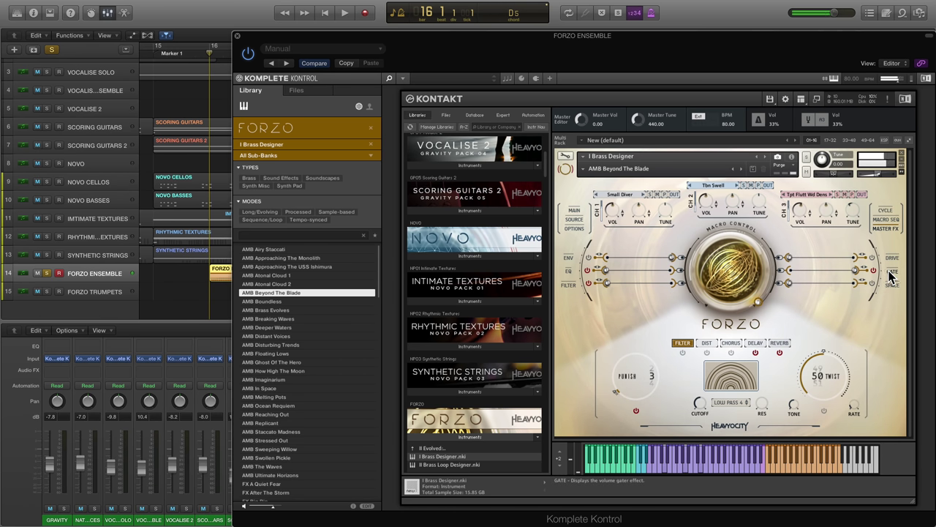
# Turn on the Brass Designer's gate sequence and link the gate across all three channels
pyautogui.click(892, 272)
pyautogui.click(730, 338)
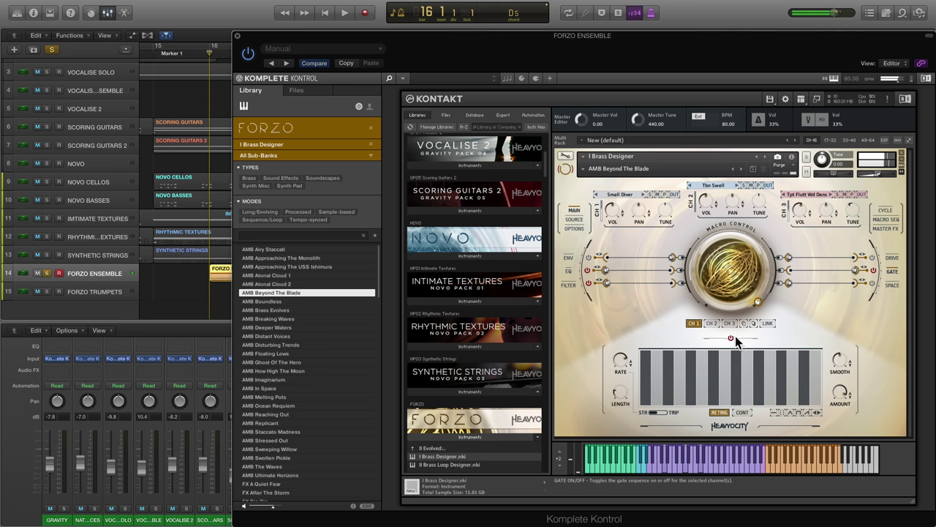
pyautogui.click(767, 324)
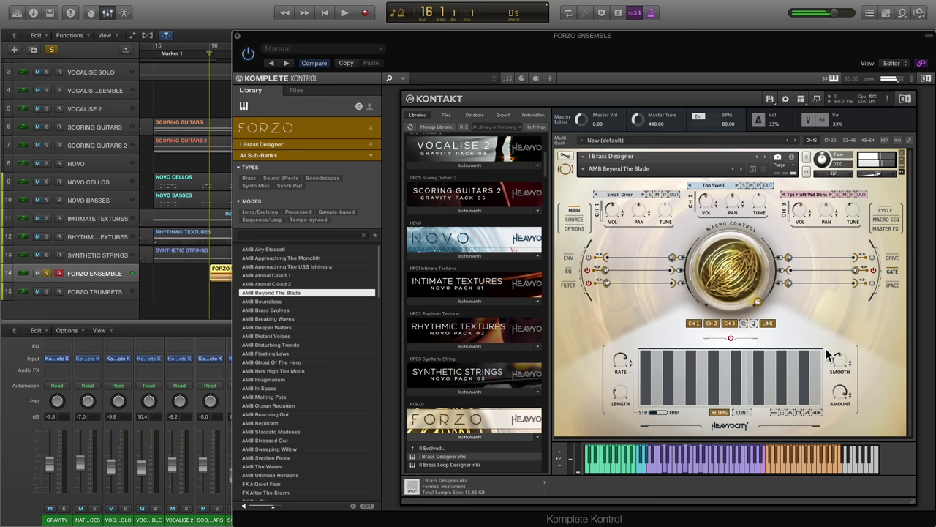
pyautogui.scroll(-3, 839, 371)
pyautogui.scroll(-1, 839, 371)
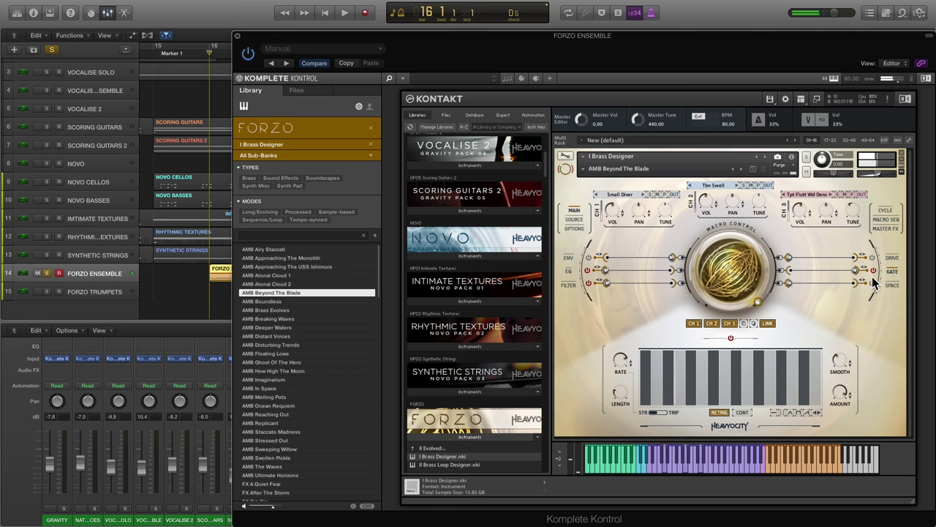
# View the Brass Designer's drive, space, envelope, EQ and filter settings for the channels
pyautogui.click(892, 258)
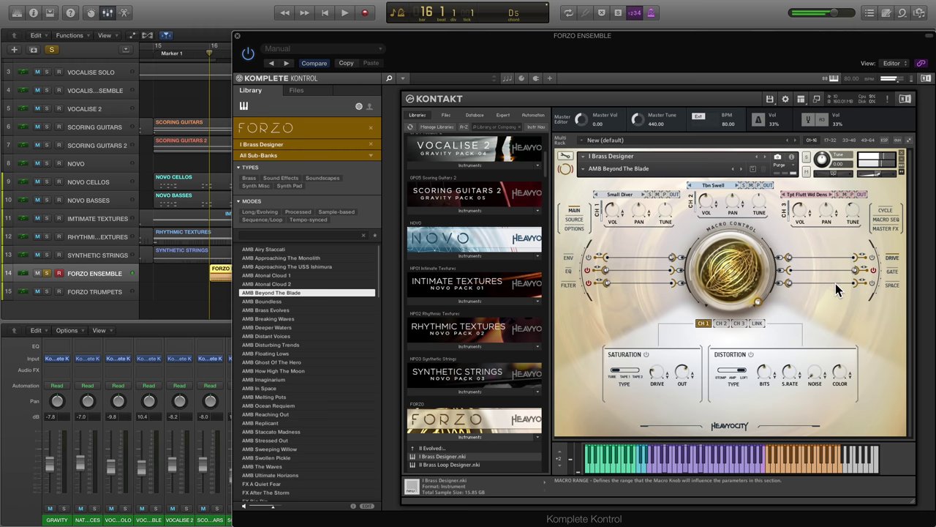
pyautogui.click(888, 286)
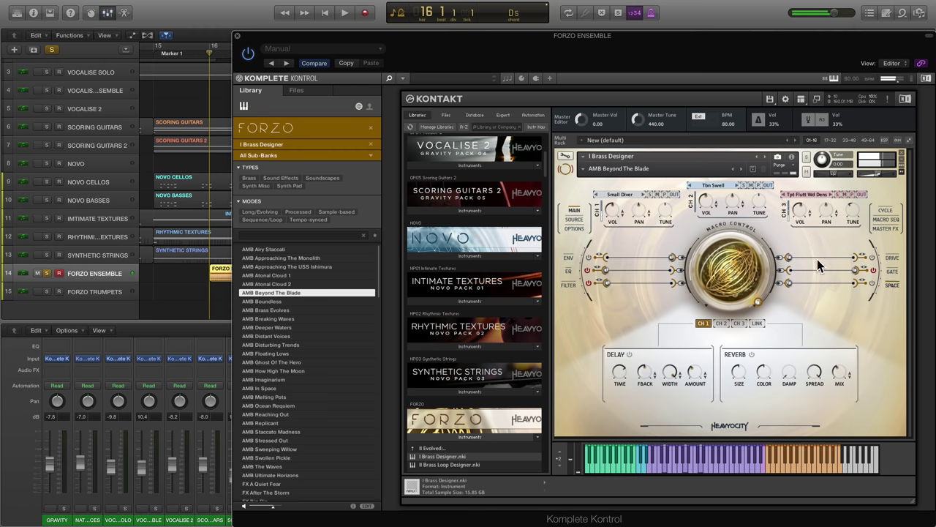
pyautogui.click(569, 257)
pyautogui.click(569, 274)
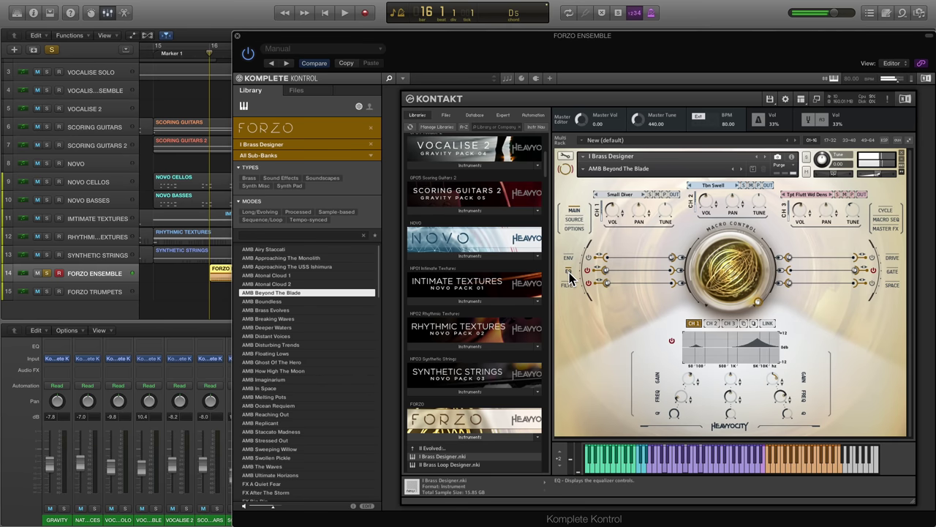
pyautogui.click(570, 286)
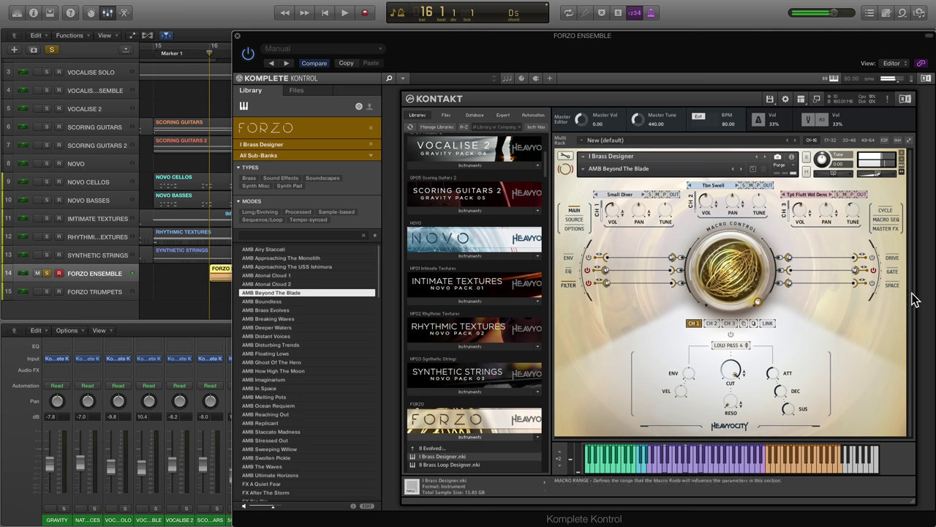
# Turn on distortion in the Brass Designer's master effects and adjust the Twist control
pyautogui.click(887, 228)
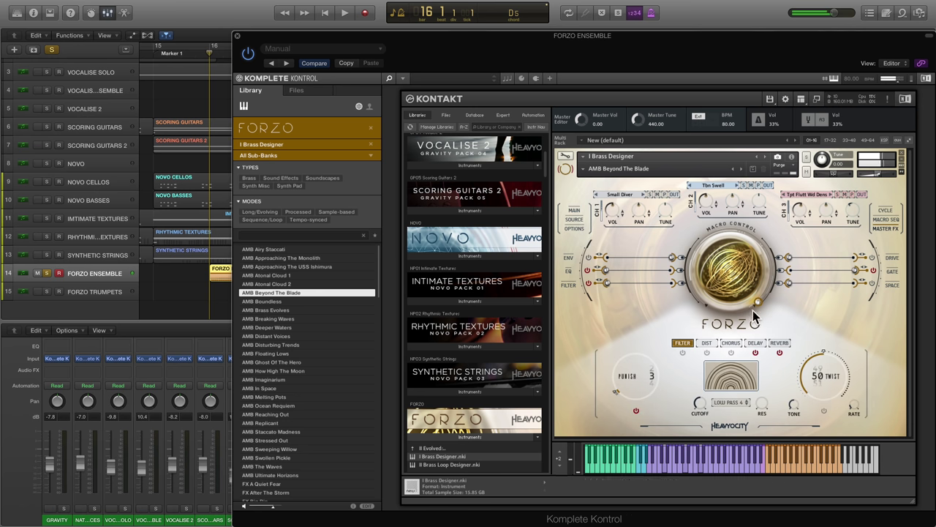
pyautogui.click(705, 343)
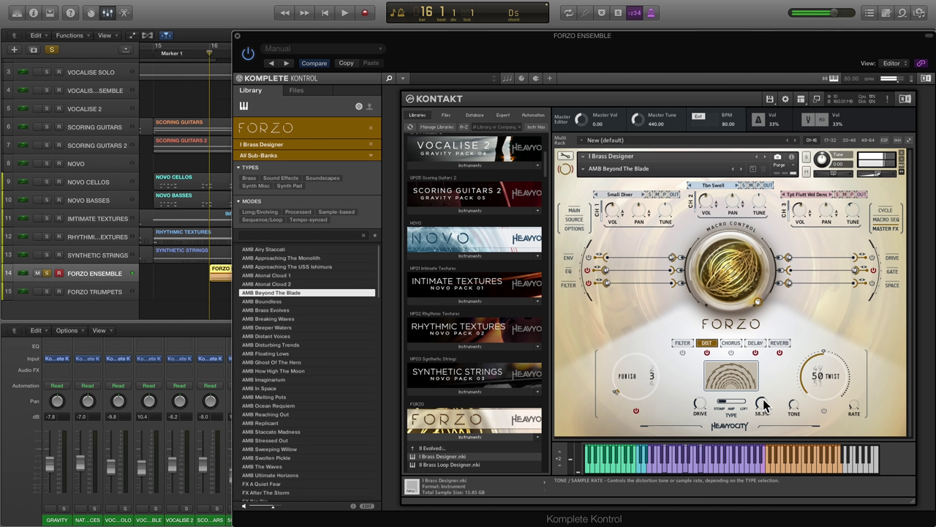
pyautogui.moveTo(822, 377); pyautogui.dragTo(823, 407)
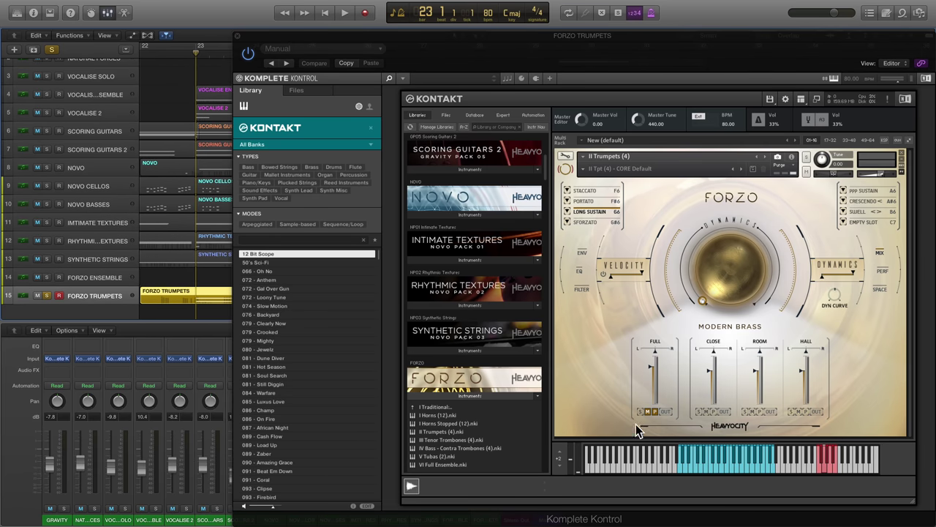
# Play back the Forzo Trumpets track from bar 23 while viewing its dynamics sequencer and rhythmic gate pattern
pyautogui.press('space')
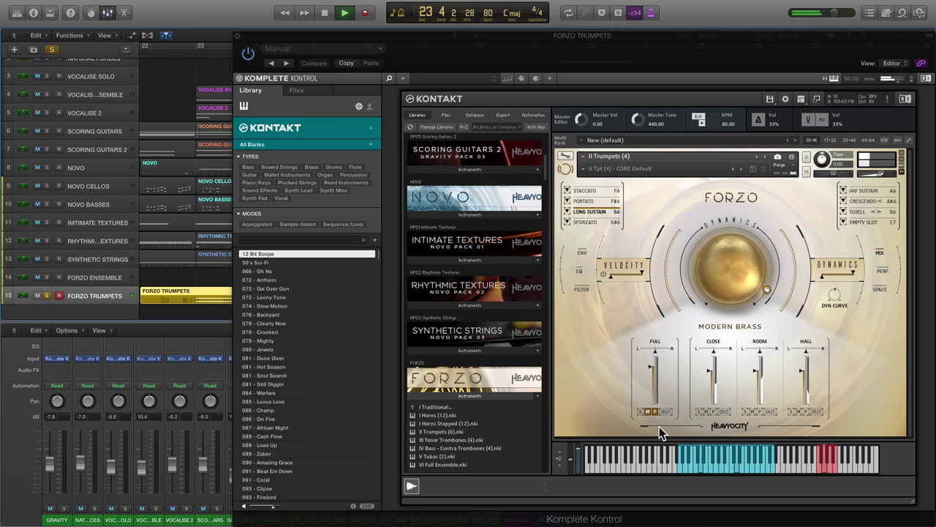
pyautogui.click(882, 272)
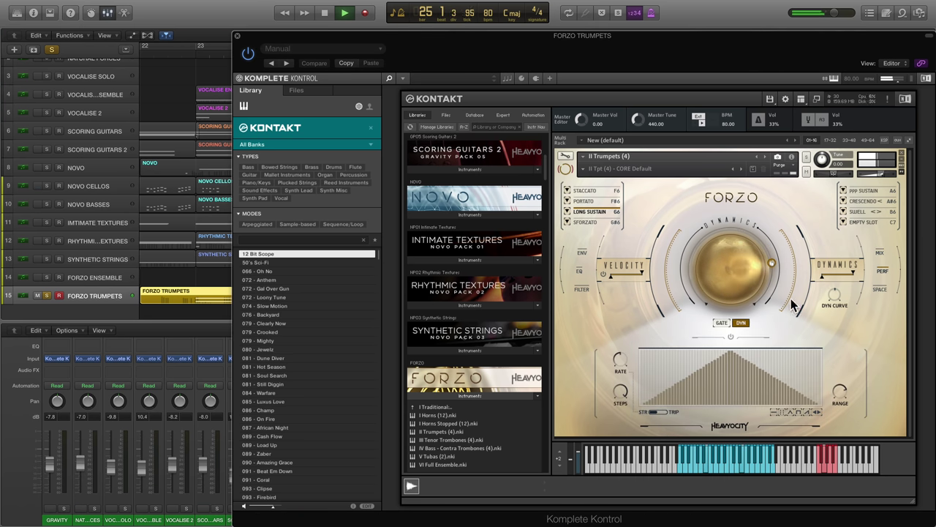
pyautogui.click(717, 323)
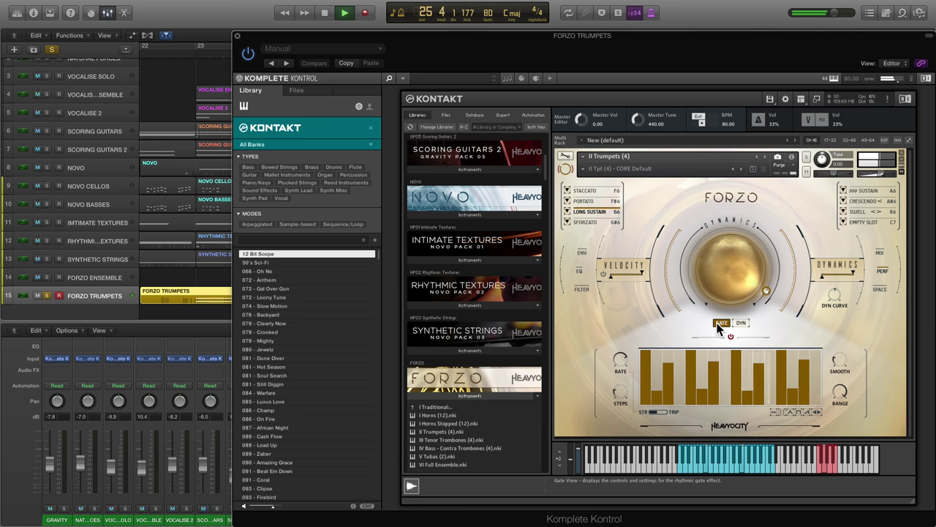
pyautogui.moveTo(673, 369)
pyautogui.mouseDown()
pyautogui.moveTo(754, 361)
pyautogui.moveTo(703, 362)
pyautogui.moveTo(679, 389)
pyautogui.moveTo(727, 367)
pyautogui.moveTo(715, 368)
pyautogui.moveTo(728, 380)
pyautogui.moveTo(714, 353)
pyautogui.moveTo(745, 361)
pyautogui.moveTo(748, 374)
pyautogui.moveTo(763, 357)
pyautogui.moveTo(768, 384)
pyautogui.moveTo(792, 382)
pyautogui.mouseUp()
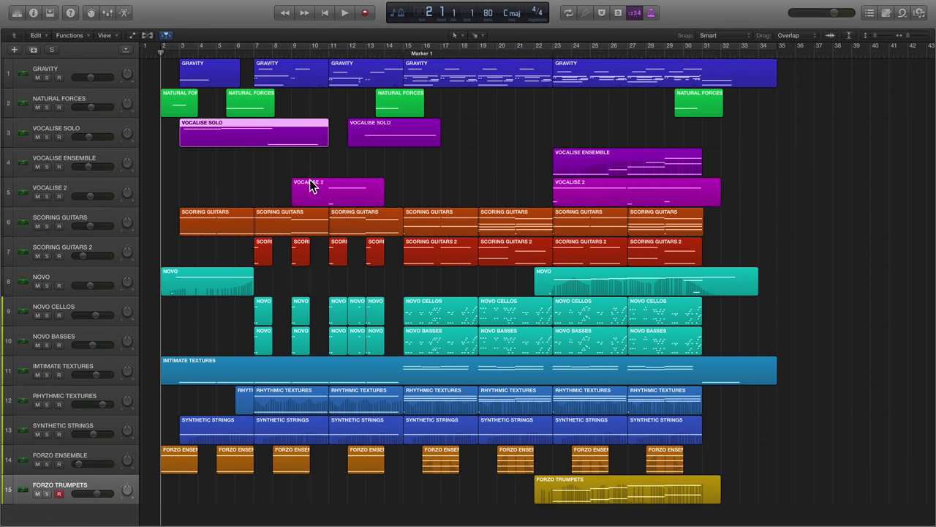
# Select the Scoring Guitars 2 region at bar 15, and solo the Novo Cellos, Novo Basses, Gravity and Scoring Guitars 2 tracks
pyautogui.click(311, 187)
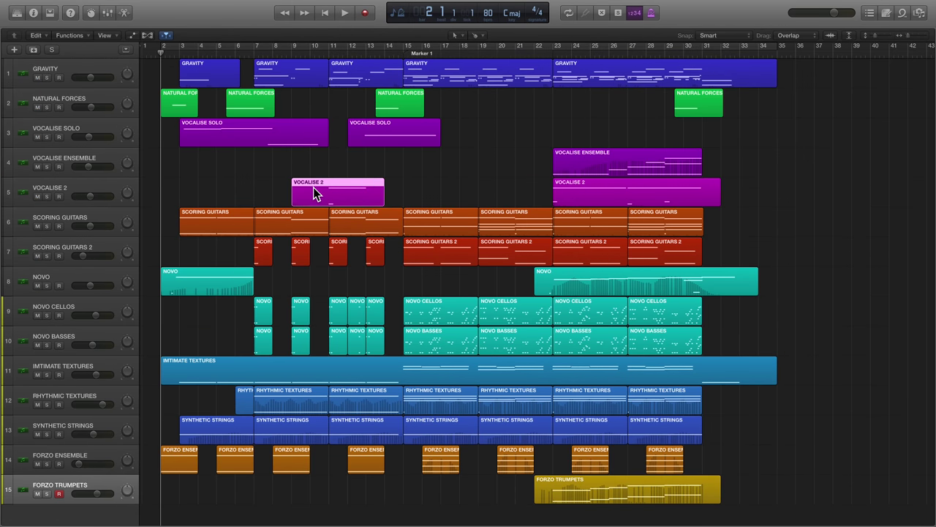
pyautogui.click(431, 259)
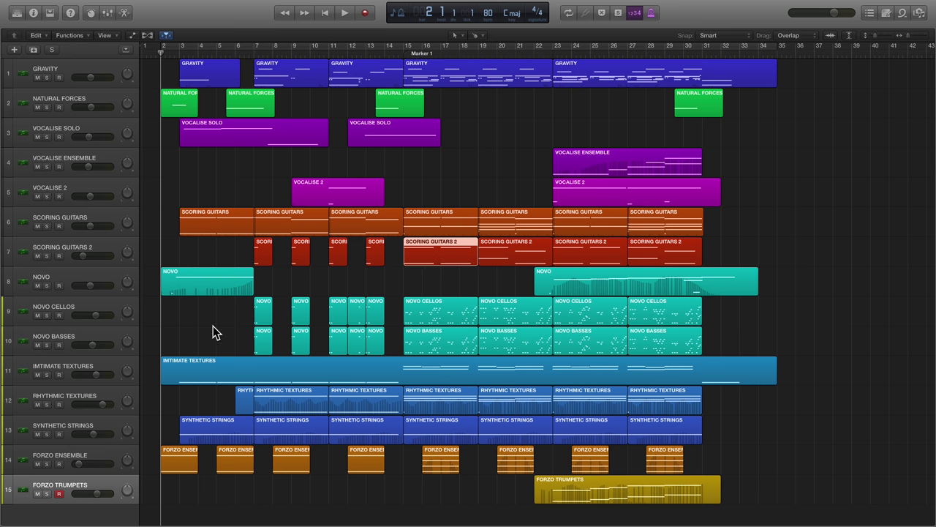
pyautogui.moveTo(47, 315); pyautogui.dragTo(48, 345)
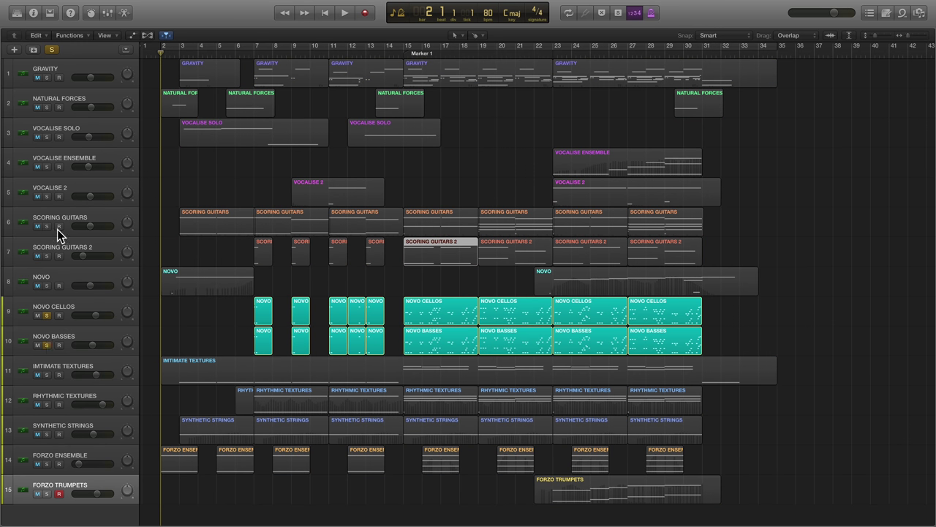
pyautogui.click(46, 77)
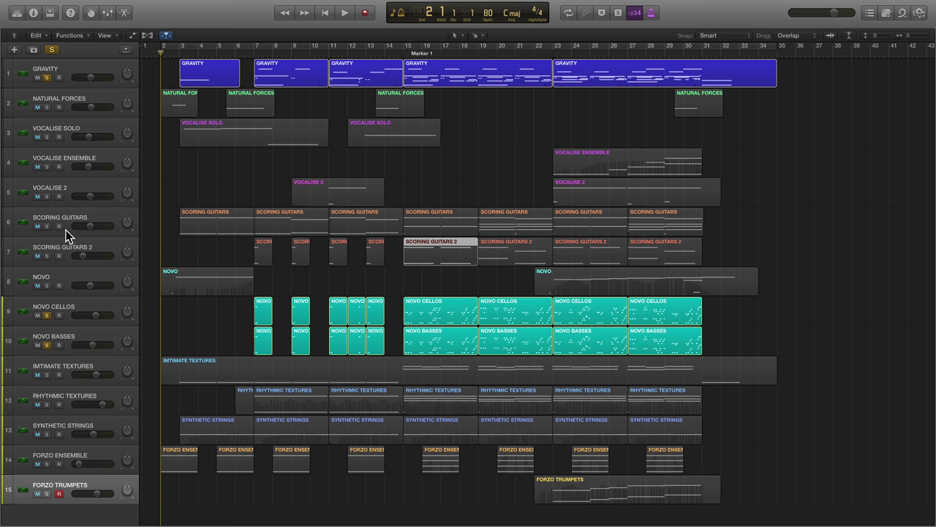
pyautogui.click(46, 256)
# Play back the soloed tracks together from bar 7, and again from Marker 1 at bar 15
pyautogui.moveTo(161, 53); pyautogui.dragTo(254, 53)
pyautogui.press('space')
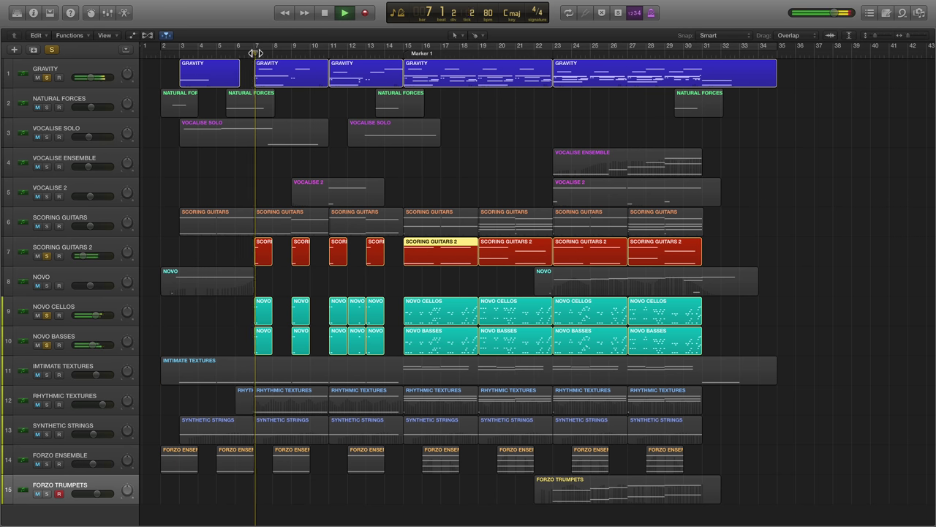
pyautogui.press('space')
pyautogui.click(403, 56)
pyautogui.press('space')
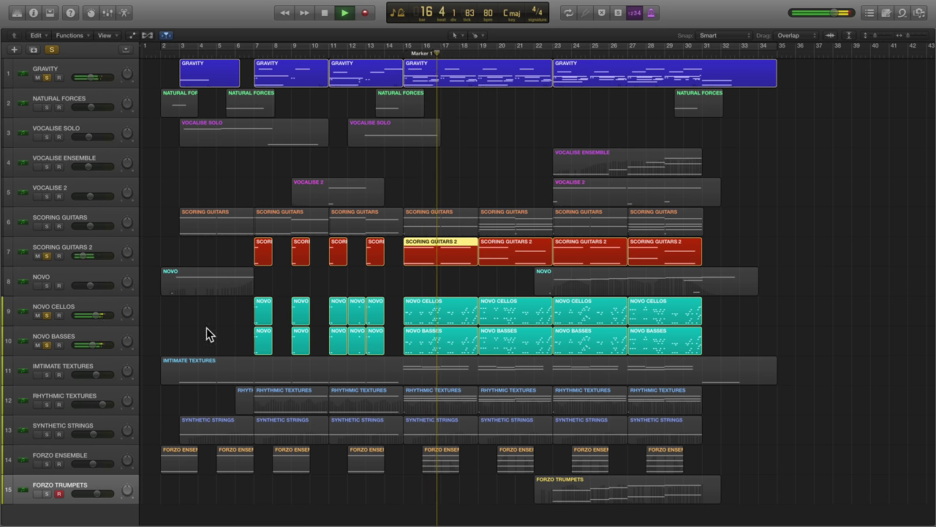
# Stop playback and unsolo the Novo Basses, Novo Cellos, Scoring Guitars 2 and Gravity tracks
pyautogui.press('space')
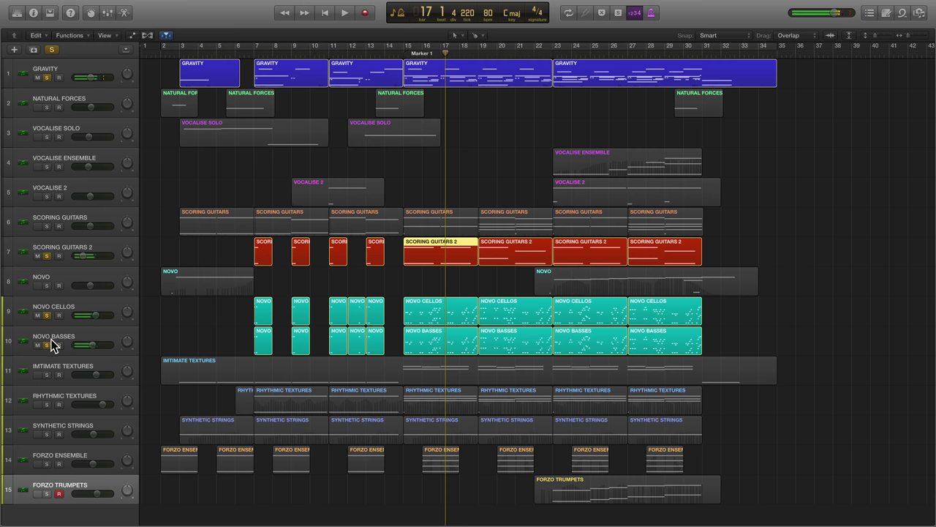
pyautogui.click(46, 345)
pyautogui.click(46, 316)
pyautogui.click(46, 256)
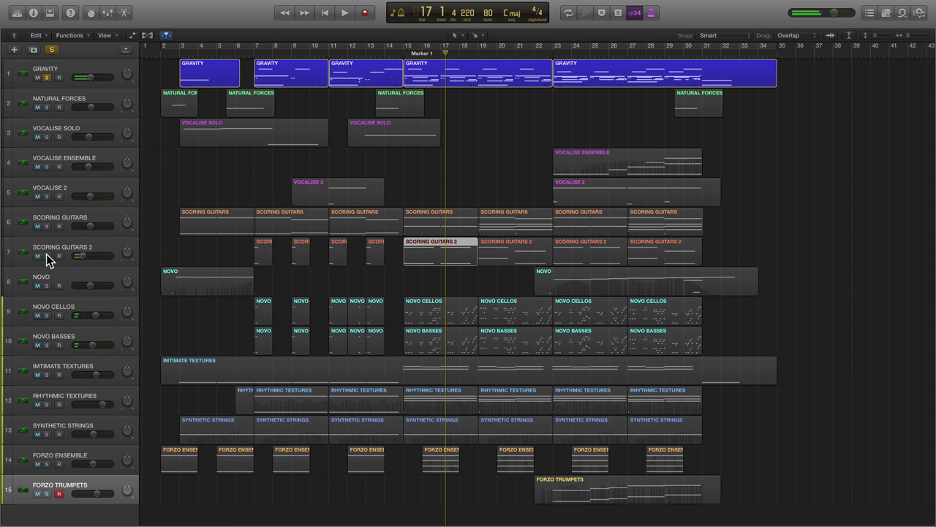
pyautogui.click(47, 78)
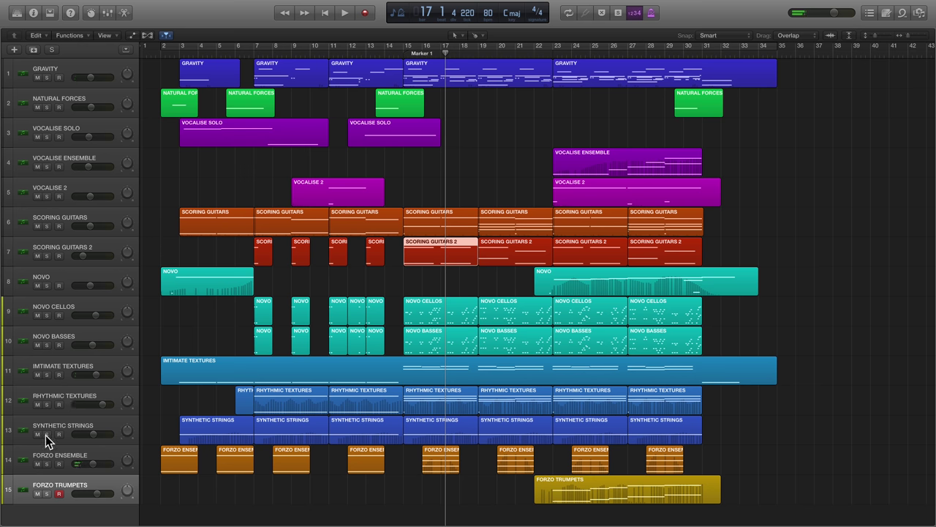
# Solo the Forzo Ensemble, Synthetic Strings, Rhythmic Textures and Imtimate Textures tracks, and play them back together up to about bar 22
pyautogui.moveTo(46, 464); pyautogui.dragTo(46, 376)
pyautogui.press('space')
pyautogui.press('space')
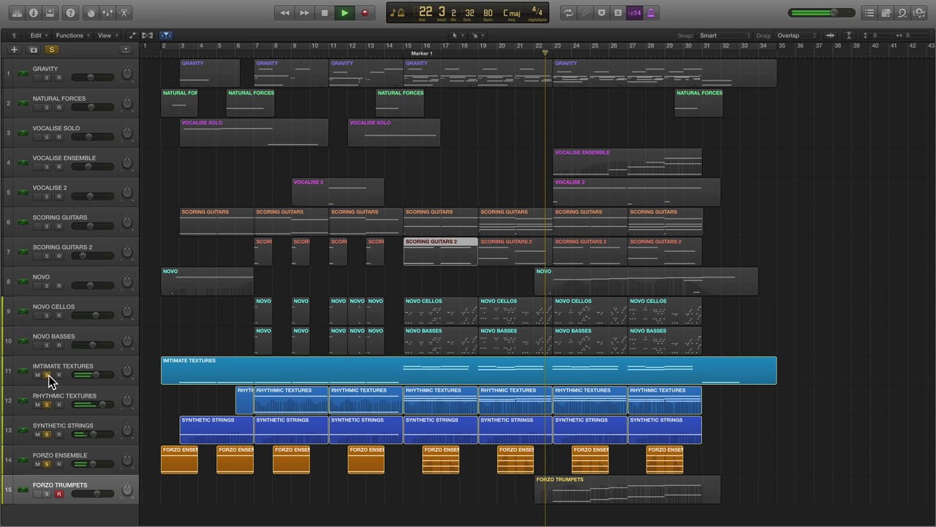
pyautogui.hscroll(1, 84, 369)
pyautogui.press('space')
# Solo only Novo Cellos and Novo Basses, unsoloing the four texture and ensemble tracks, and play them back from bar 22 to bar 26
pyautogui.click(46, 316)
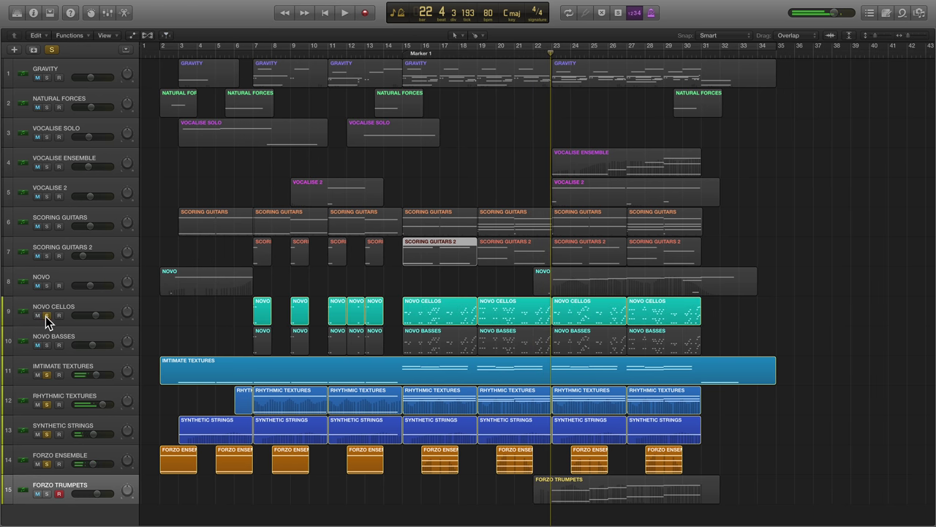
pyautogui.click(46, 345)
pyautogui.moveTo(46, 350); pyautogui.dragTo(45, 458)
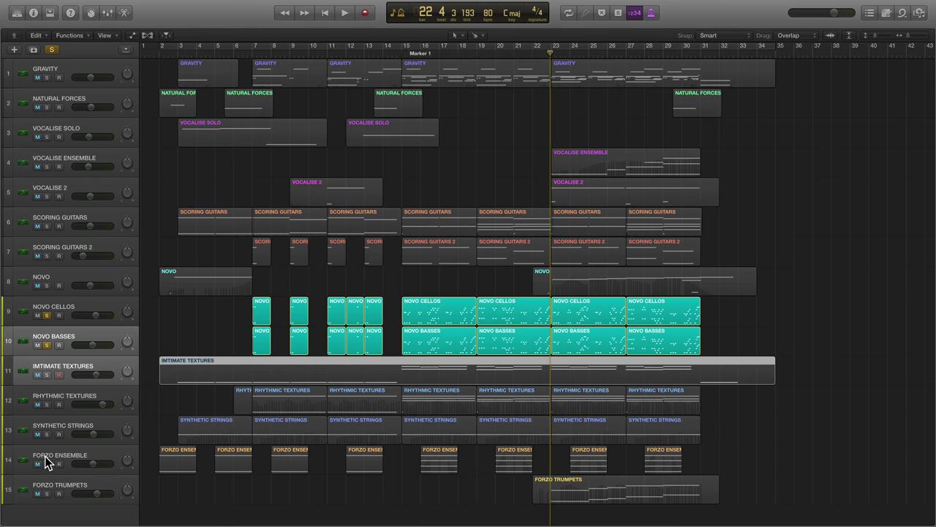
pyautogui.press('space')
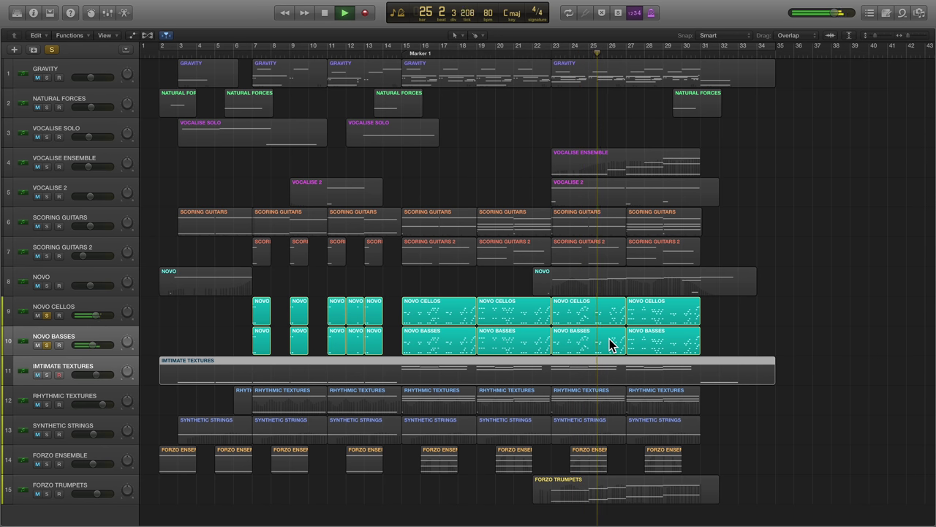
pyautogui.press('space')
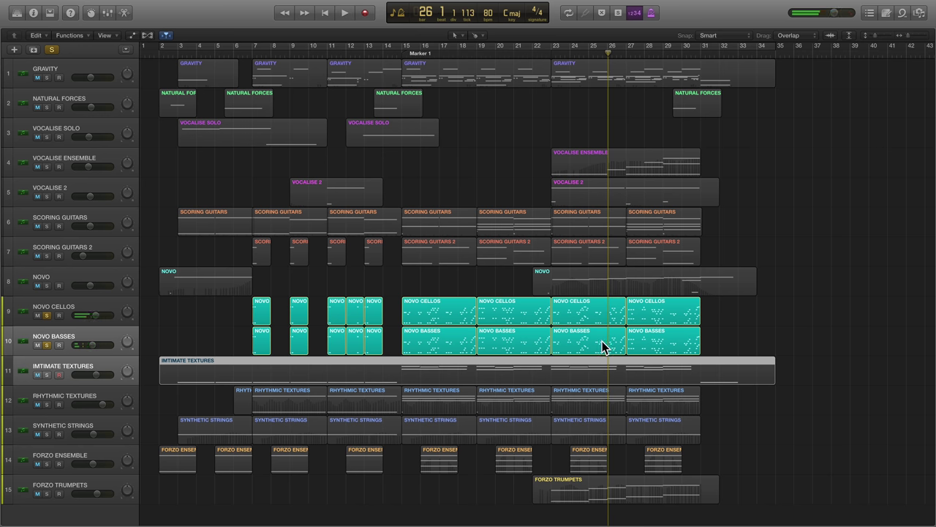
# Clear the Novo solos and select the regions around bar 14 across the tracks, with the playhead at bar 14
pyautogui.click(46, 346)
pyautogui.click(390, 53)
pyautogui.moveTo(400, 483); pyautogui.dragTo(362, 72)
# Show the selected regions' notes in the Piano Roll around bars 13 to 21, and play back from bar 14 into bar 15
pyautogui.press('p')
pyautogui.press('super+Right')
pyautogui.press('super+Right')
pyautogui.press('super+Right')
pyautogui.press('super+Right')
pyautogui.hscroll(-3, 267, 427)
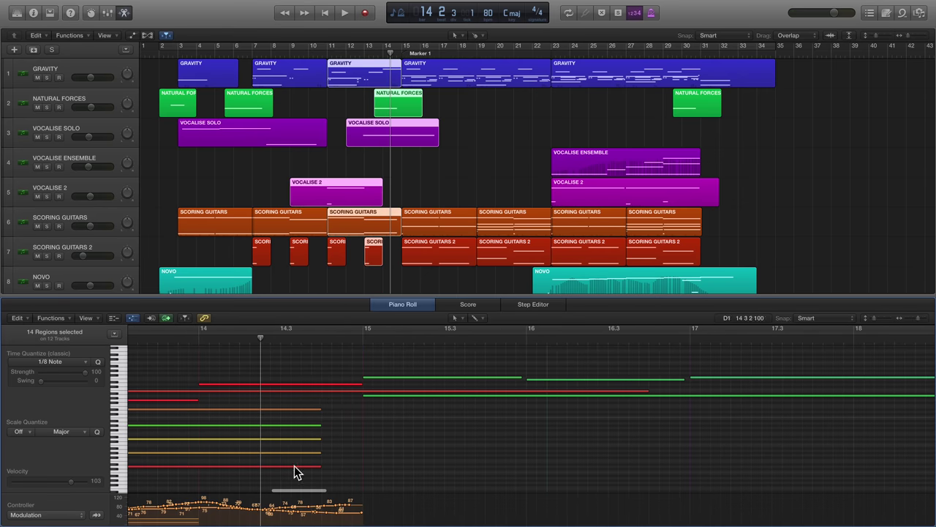
pyautogui.press('super+Left')
pyautogui.press('super+Left')
pyautogui.press('space')
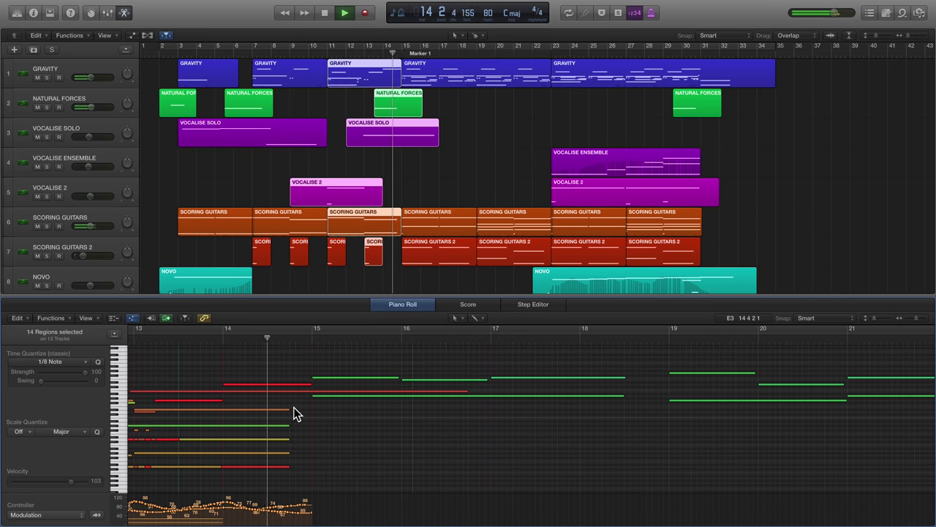
pyautogui.press('space')
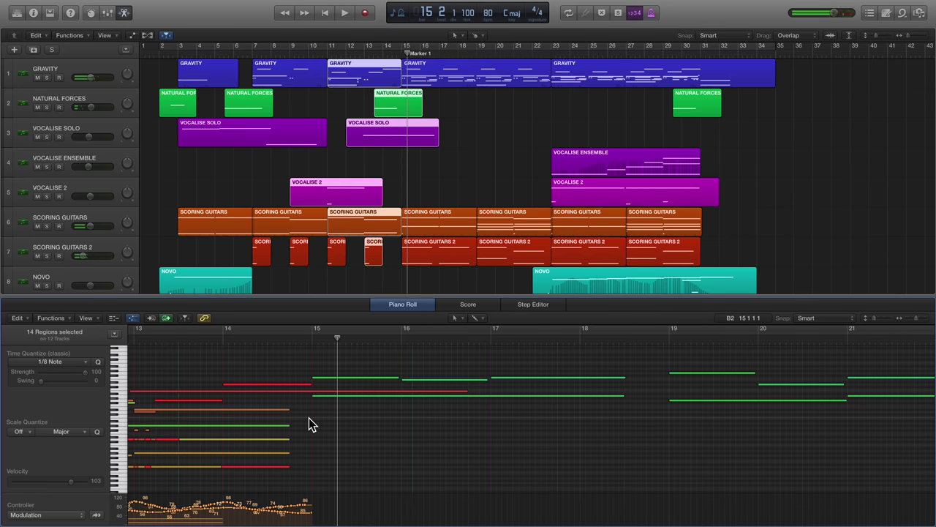
# Open the Ozone 7 plug-in on the Stereo Out channel and view its Dynamics, Equalizer and Imager modules during playback
pyautogui.press('x')
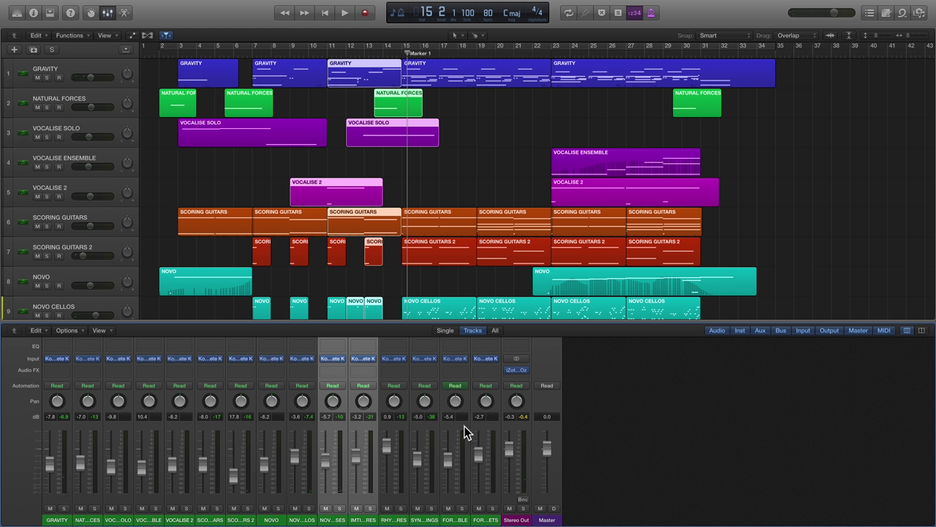
pyautogui.click(517, 371)
pyautogui.press('space')
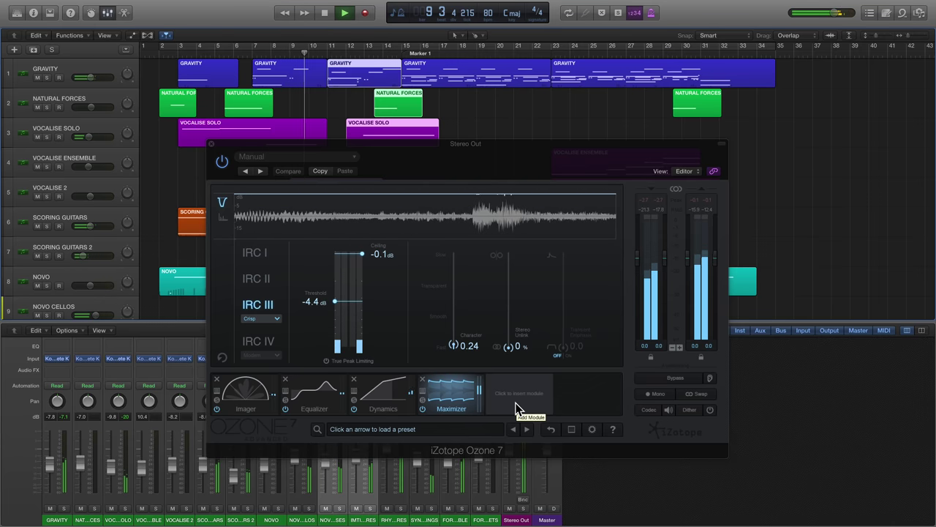
pyautogui.click(397, 395)
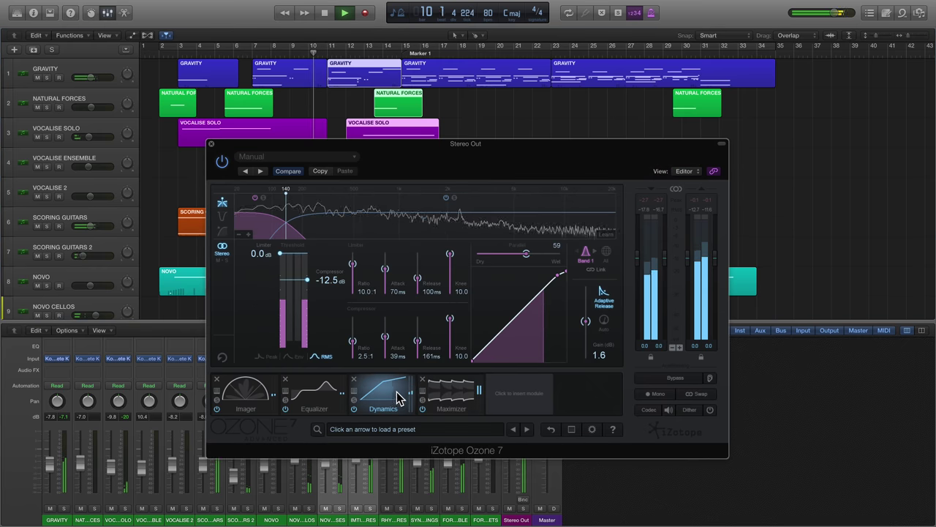
pyautogui.click(321, 396)
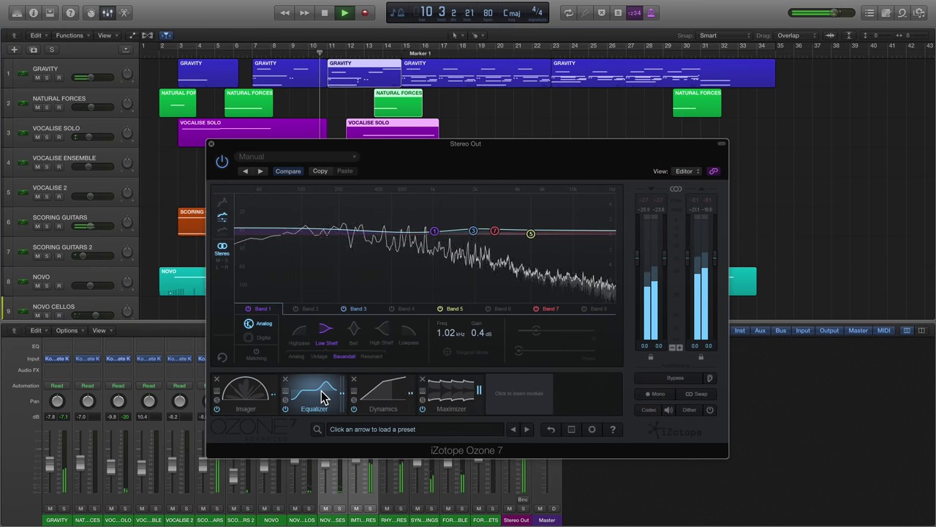
pyautogui.click(250, 392)
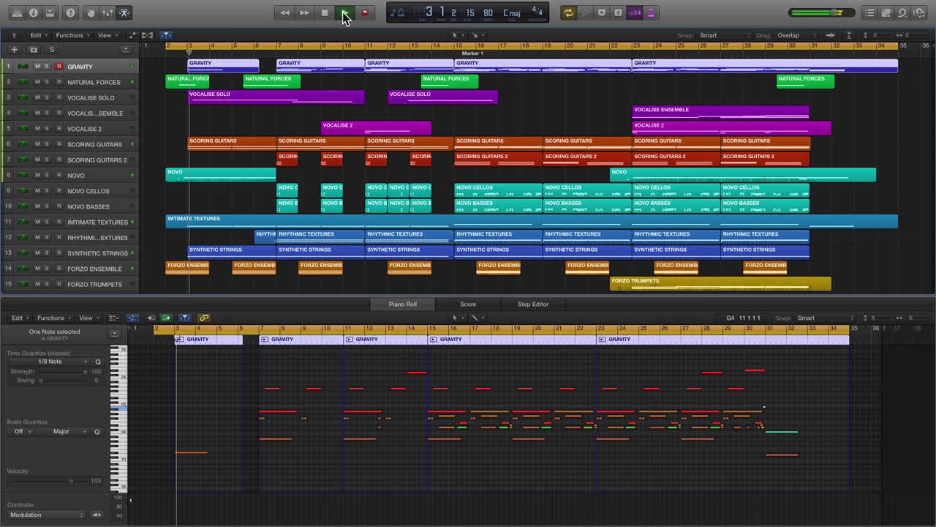
# Examine the Scoring Guitars, Rhythmic Textures, Synthetic Strings, Novo Cellos and Gravity notes in the Piano Roll during full playback
pyautogui.click(88, 145)
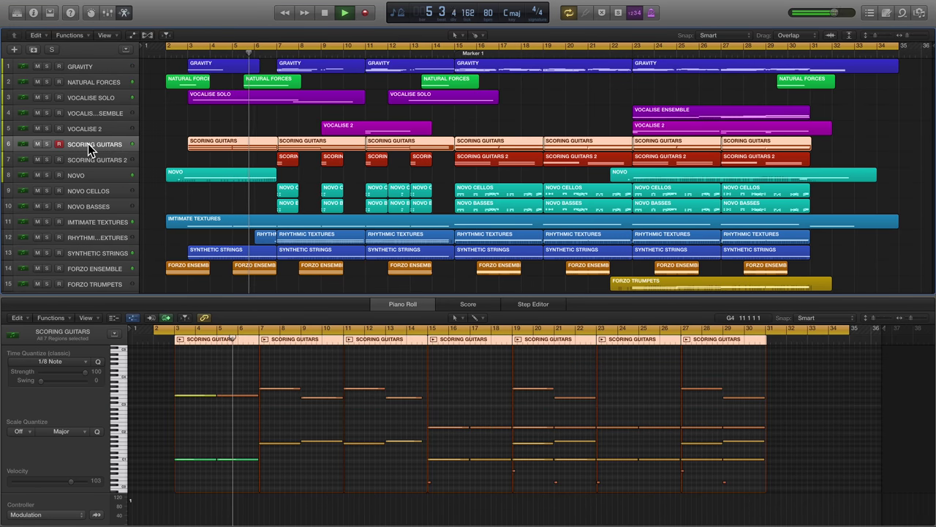
pyautogui.click(93, 237)
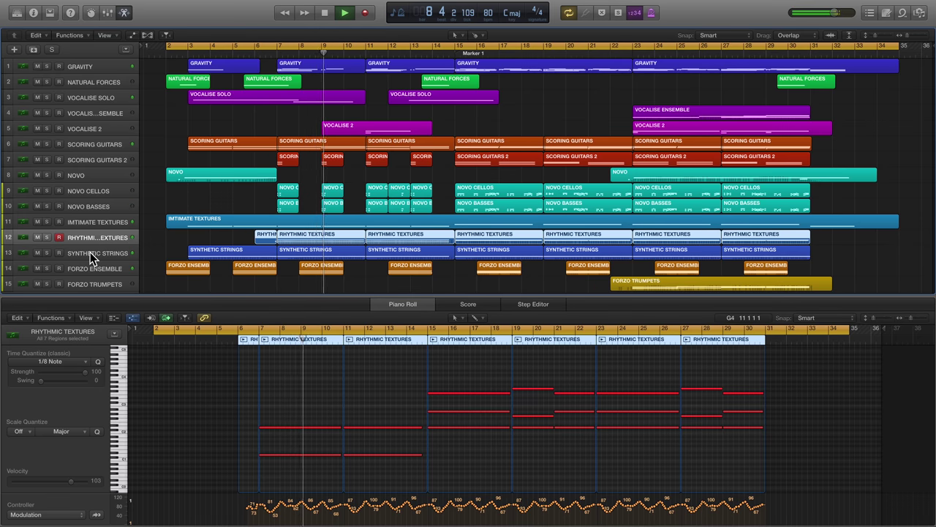
pyautogui.click(90, 252)
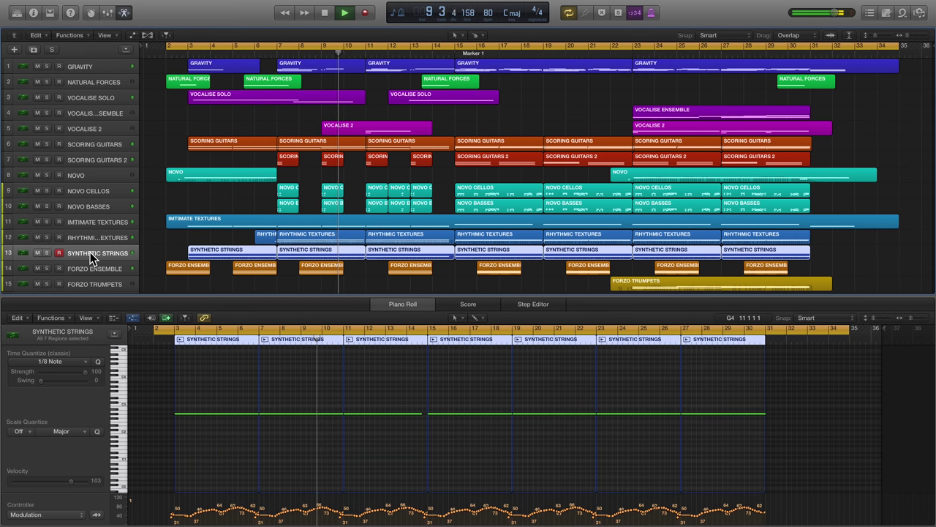
pyautogui.click(93, 193)
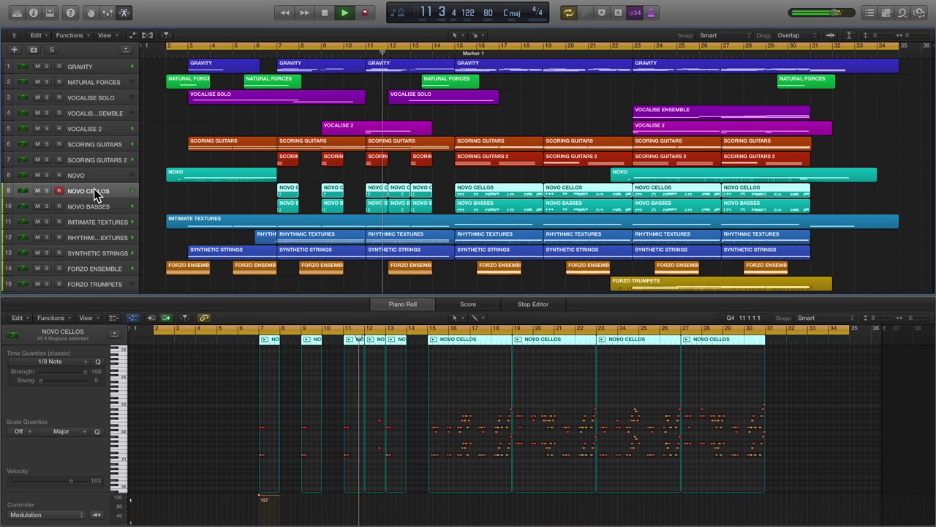
pyautogui.click(97, 65)
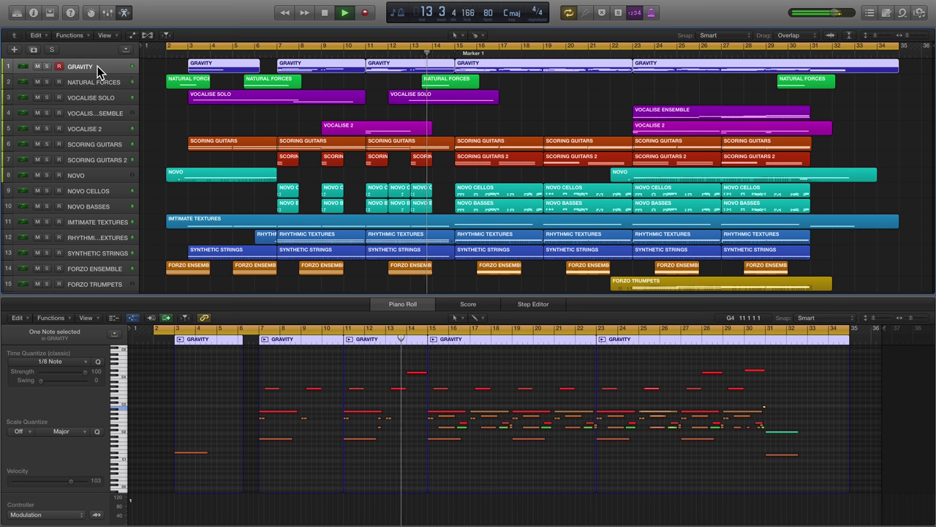
# View the Novo Basses notes up close in the Piano Roll from bar 15 onward while the arrangement plays
pyautogui.click(95, 207)
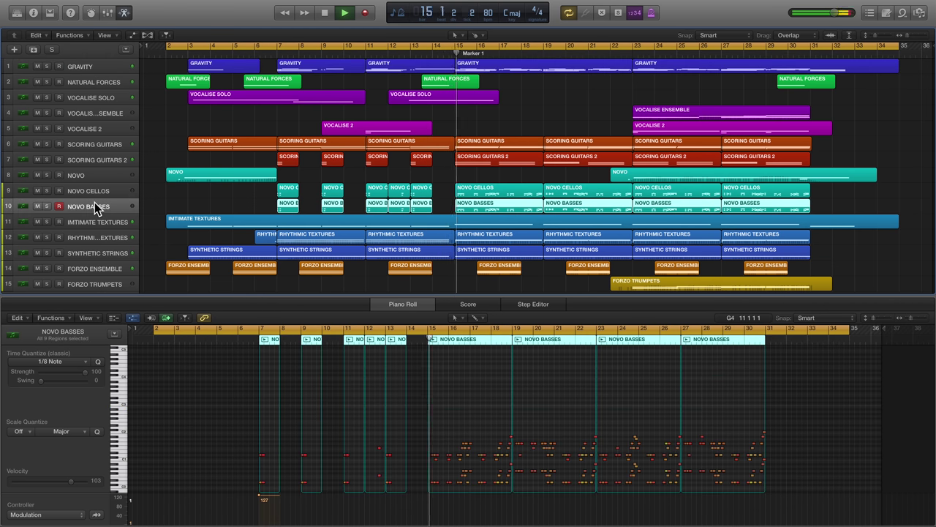
pyautogui.scroll(-3, 305, 449)
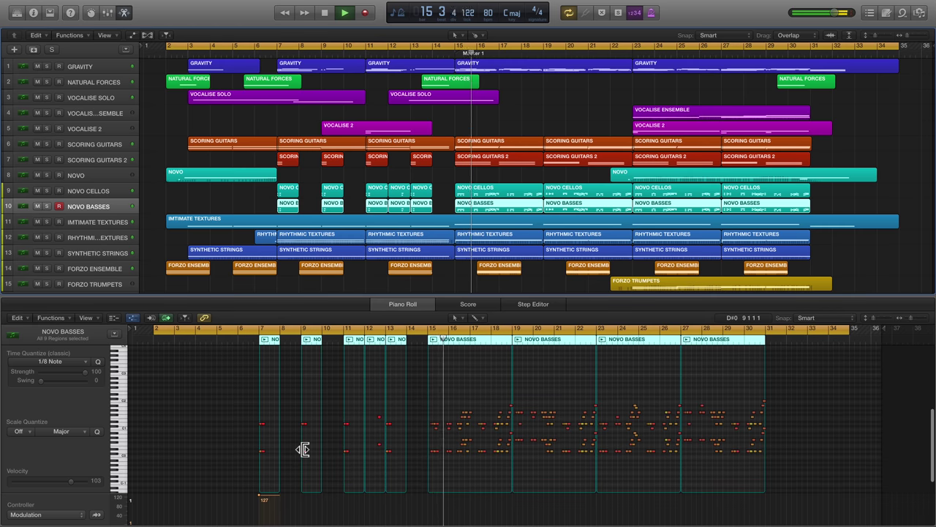
pyautogui.scroll(5, 457, 448)
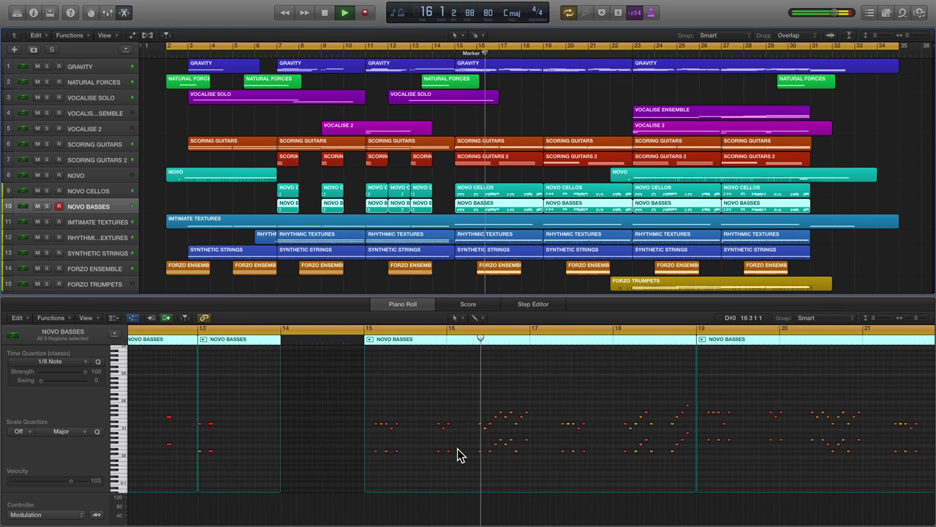
pyautogui.hscroll(3, 457, 450)
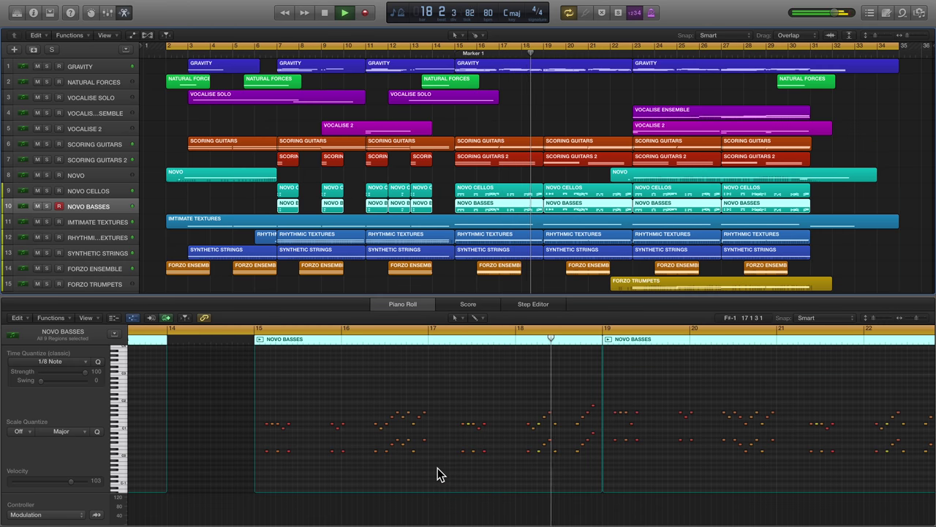
# View the Gravity notes in the Piano Roll from bar 16 to the end of the arrangement during playback
pyautogui.click(99, 65)
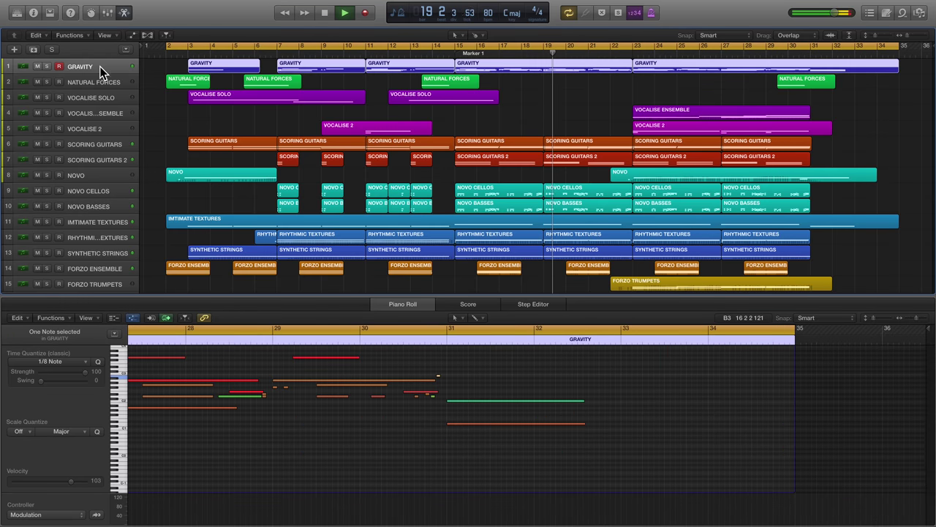
pyautogui.keyDown('ctrl'); pyautogui.keyDown('alt'); pyautogui.click(379, 422); pyautogui.keyUp('alt'); pyautogui.keyUp('ctrl')
pyautogui.scroll(2, 379, 420)
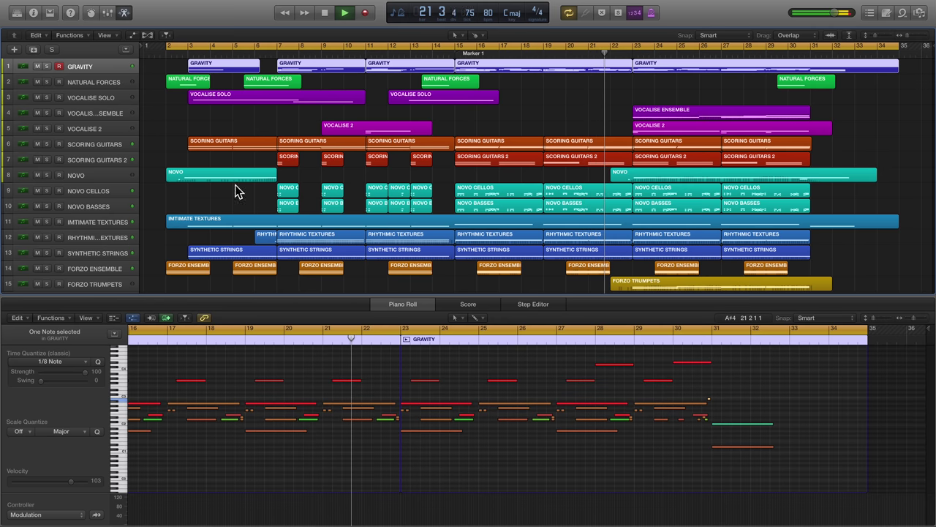
# View the Vocalise Ensemble notes and modulation curve, and the full span of Scoring Guitars notes, in the Piano Roll
pyautogui.click(87, 114)
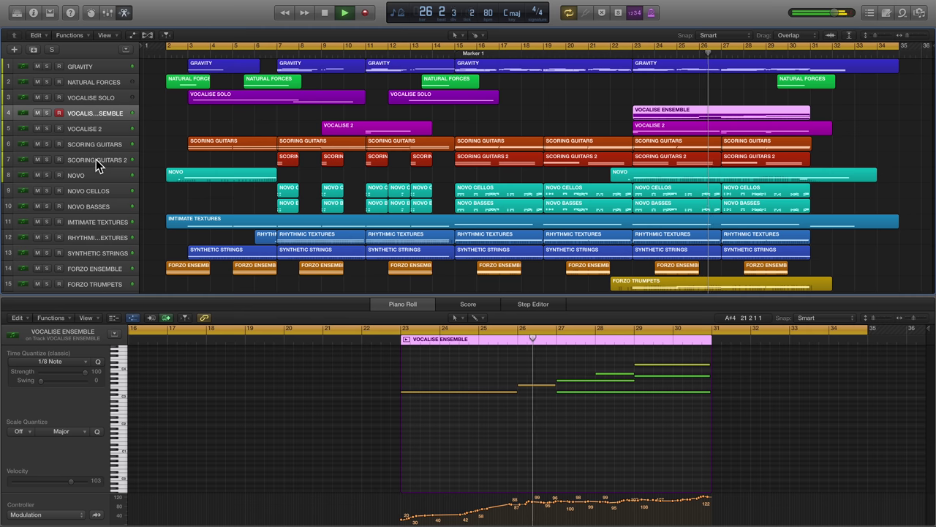
pyautogui.click(96, 145)
pyautogui.scroll(-5, 534, 428)
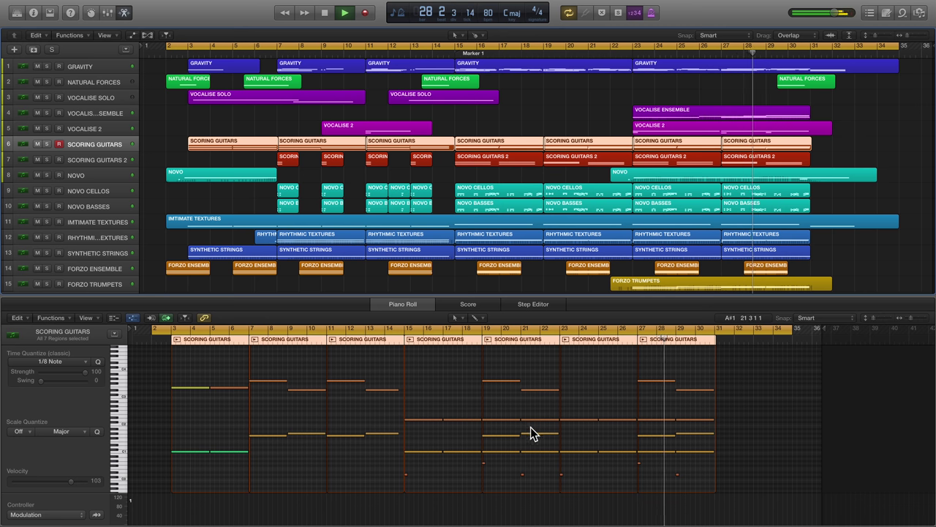
# View the Novo Cellos notes up close in the Piano Roll through bar 31 as the arrangement plays
pyautogui.click(88, 191)
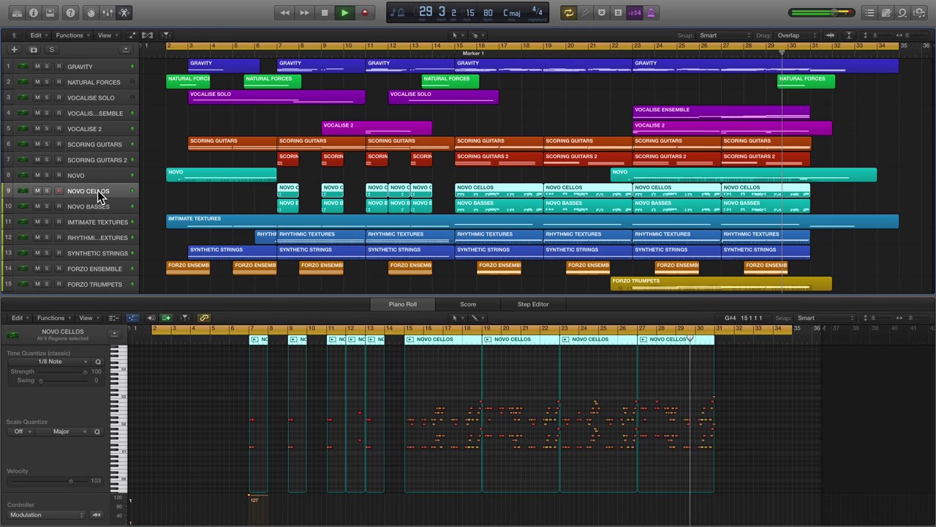
pyautogui.scroll(5, 596, 449)
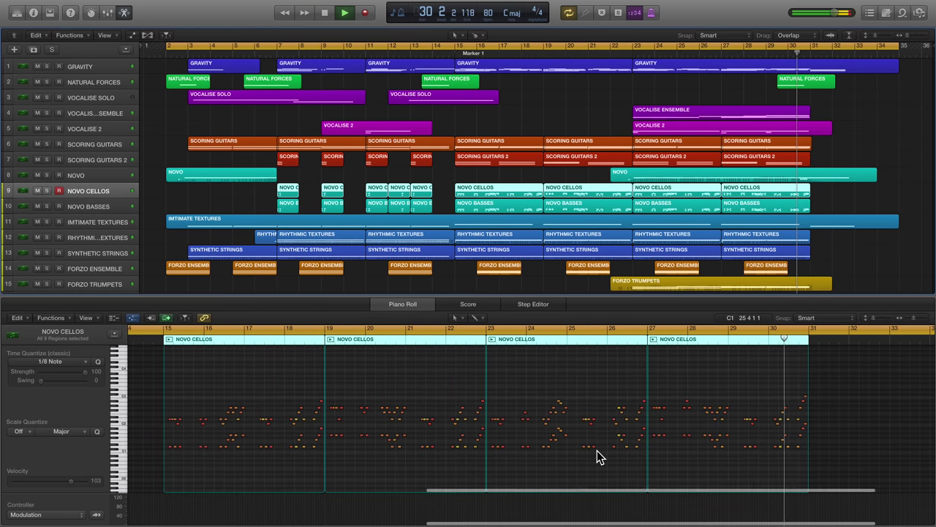
pyautogui.hscroll(2, 597, 450)
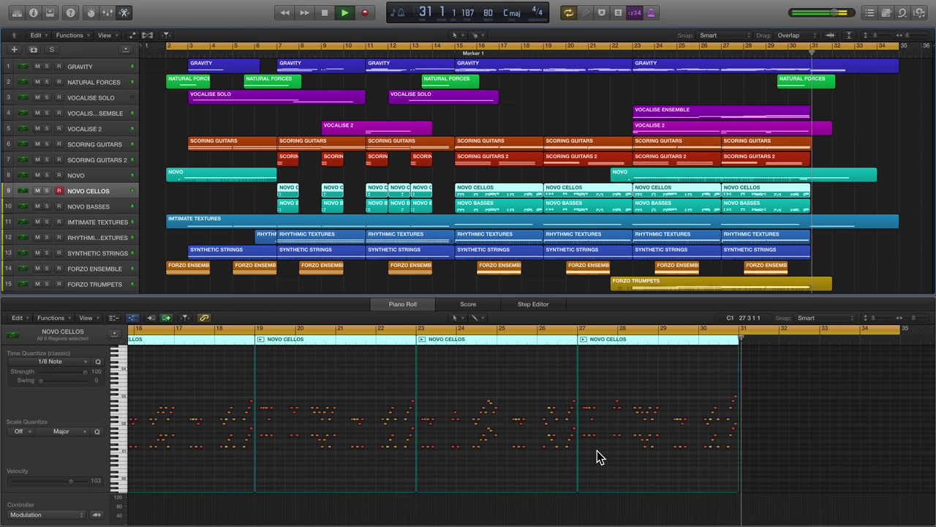